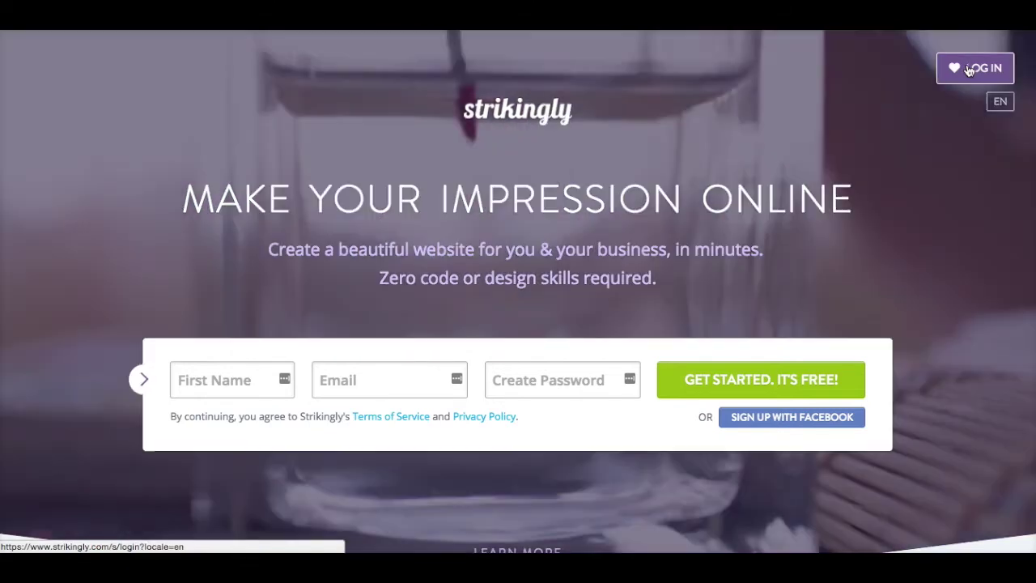
Log in to the Strikingly account from the homepage's top-right LOG IN link
click(968, 70)
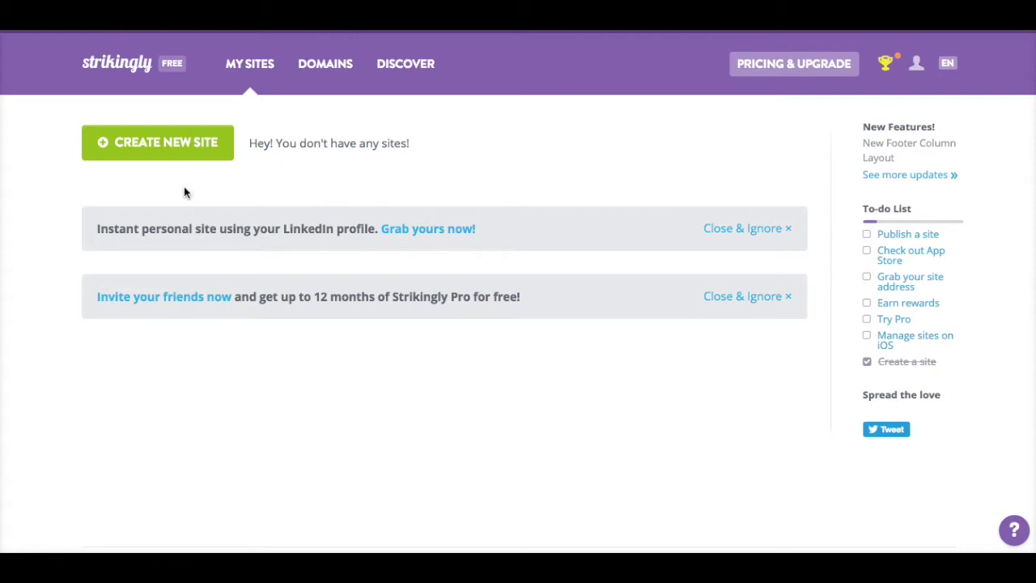
Choose Create New Site on the empty My Sites dashboard to reach the template gallery
click(167, 153)
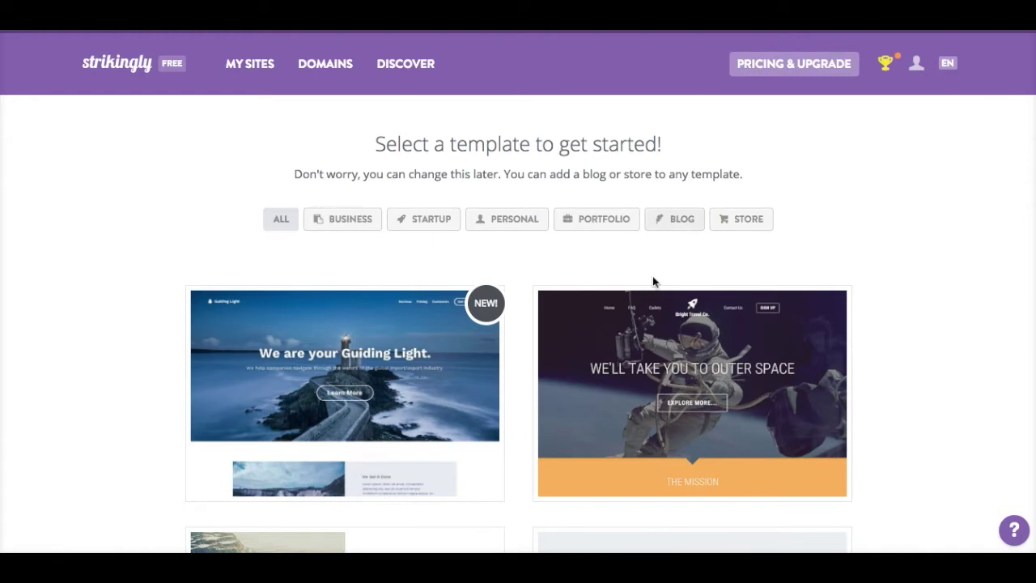
scroll(638, 296, down, 3)
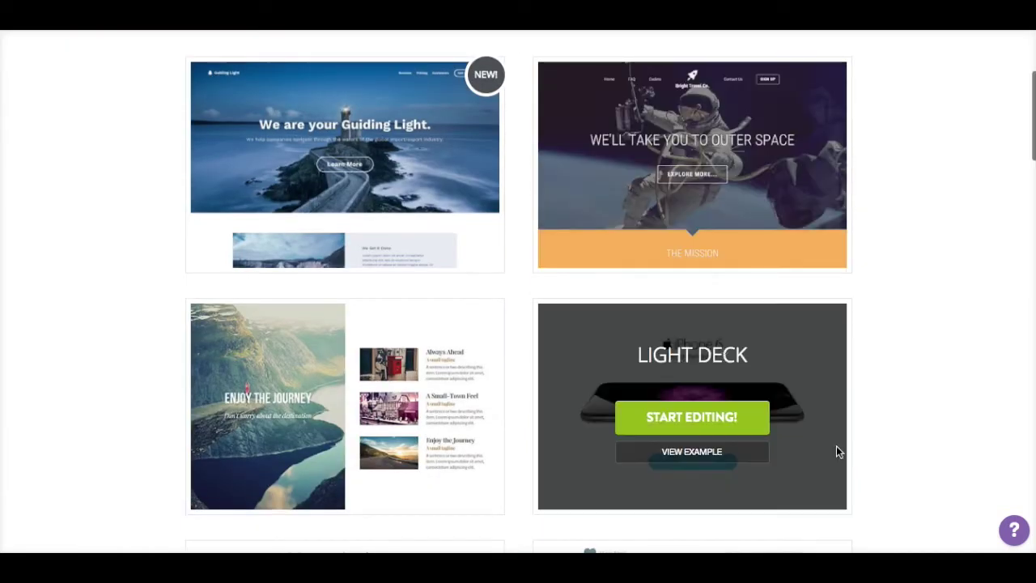
scroll(881, 508, down, 6)
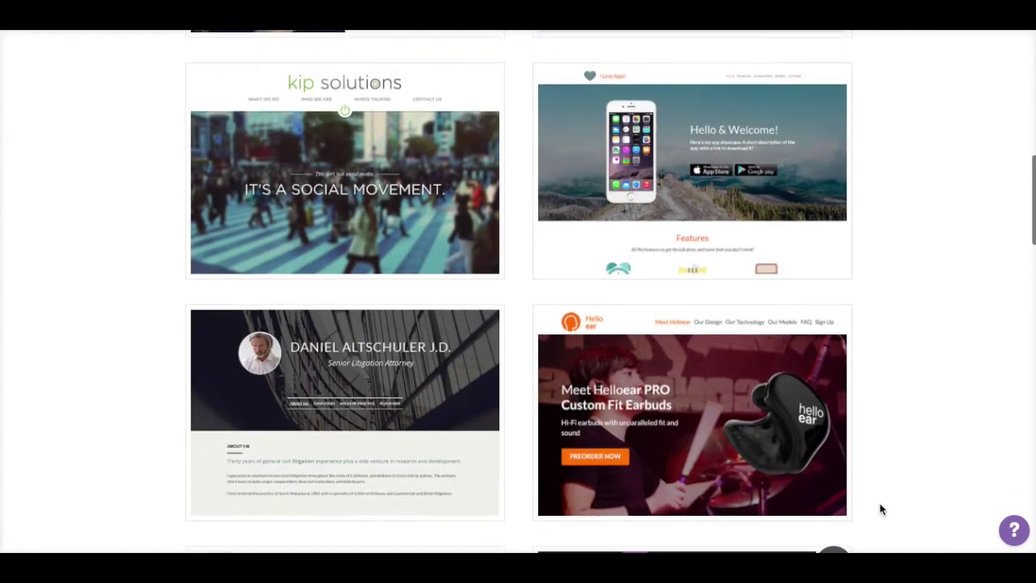
scroll(881, 508, down, 1)
scroll(881, 508, down, 1)
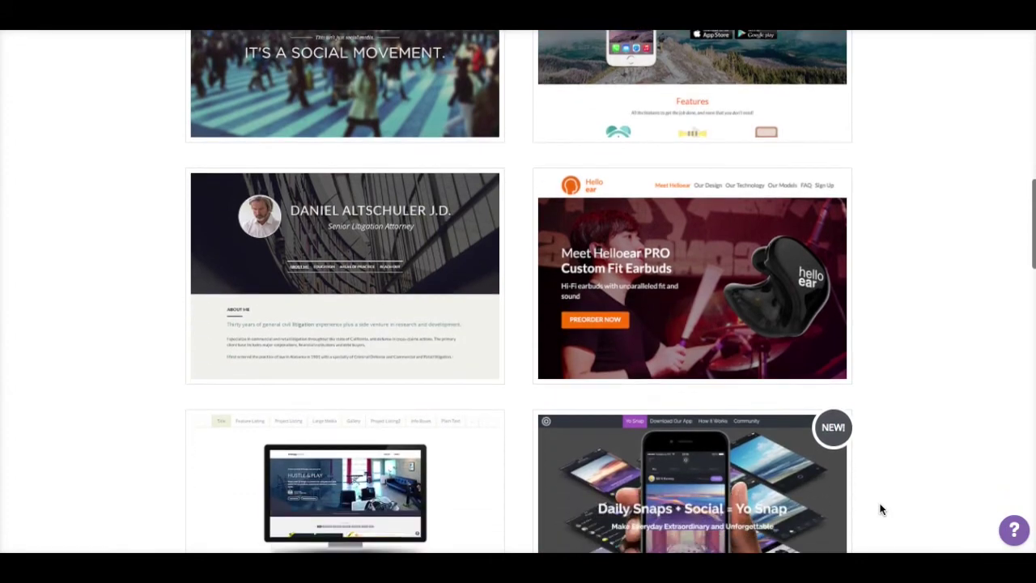
scroll(881, 508, down, 4)
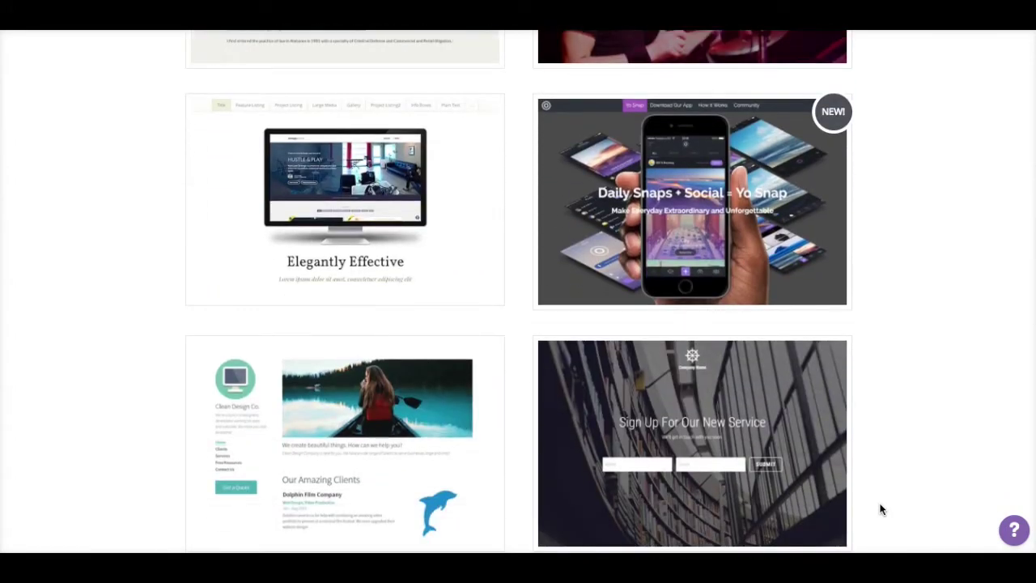
scroll(673, 412, down, 5)
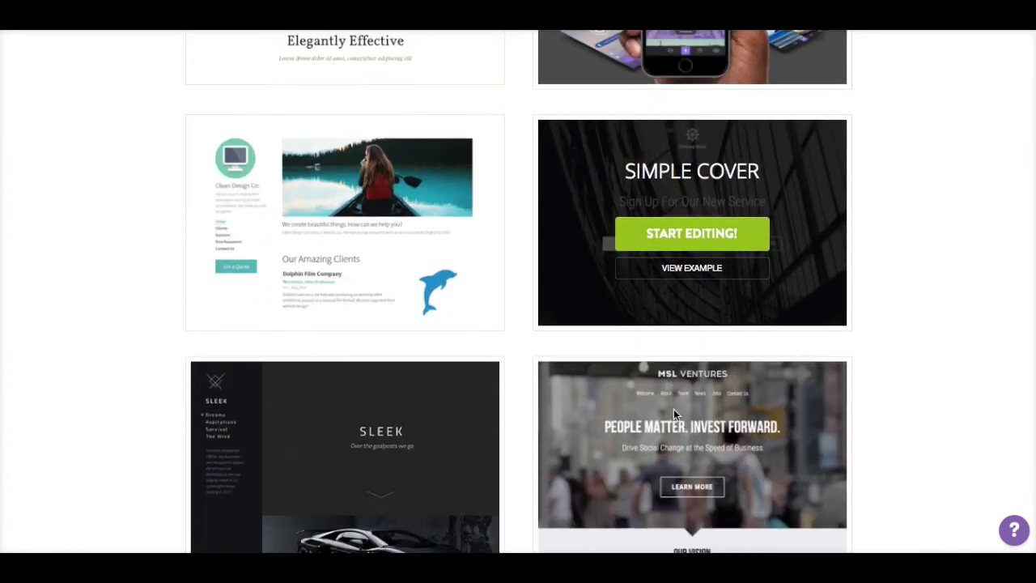
scroll(673, 411, up, 15)
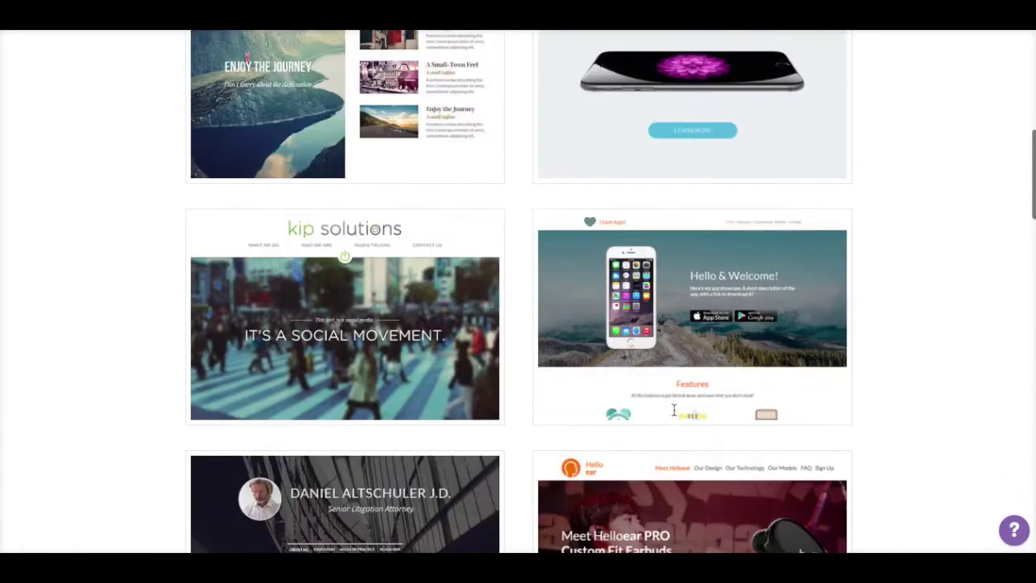
scroll(673, 411, up, 3)
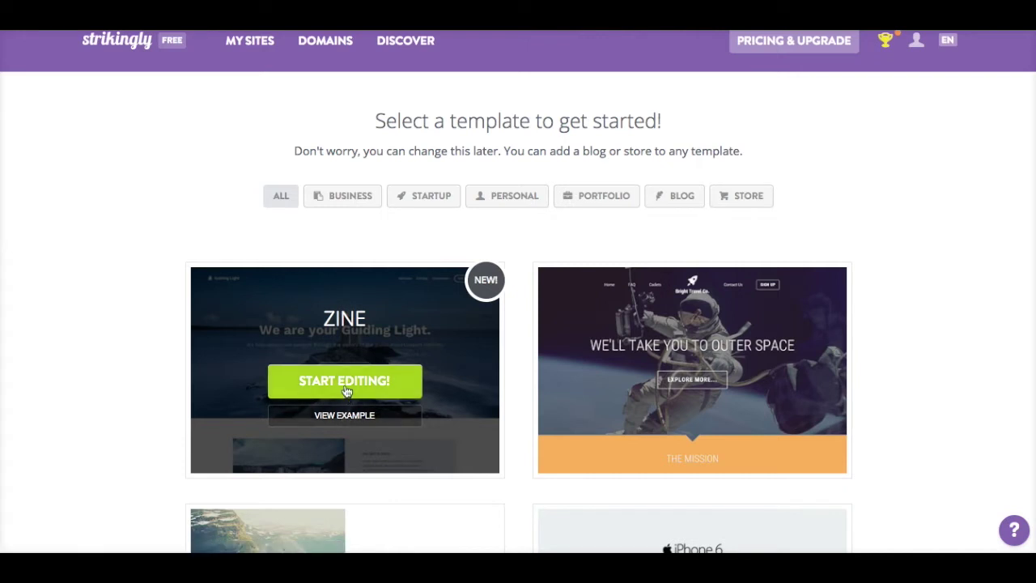
Start editing the Zine template and dismiss the welcome tour with No Thanks
click(346, 390)
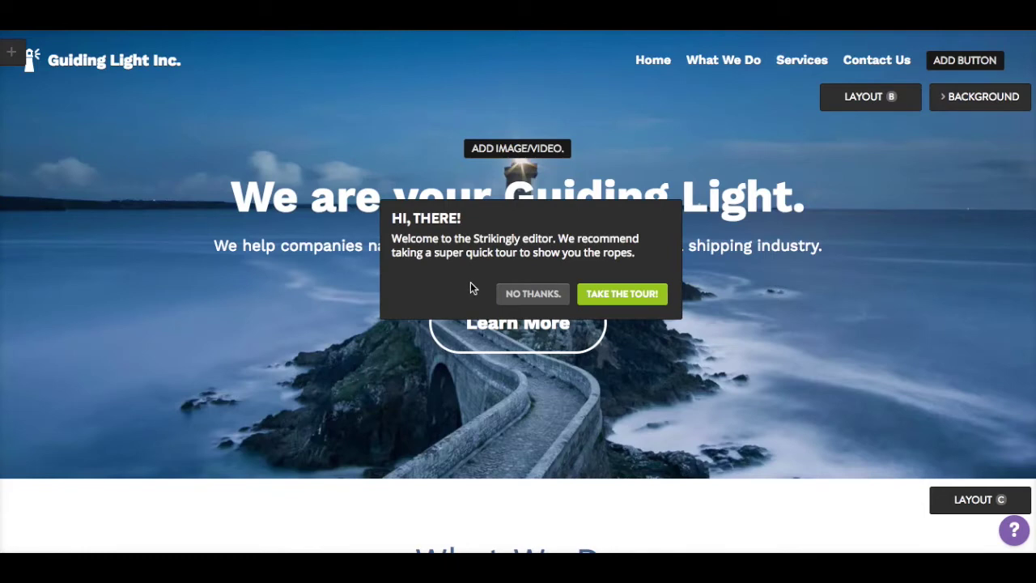
click(549, 301)
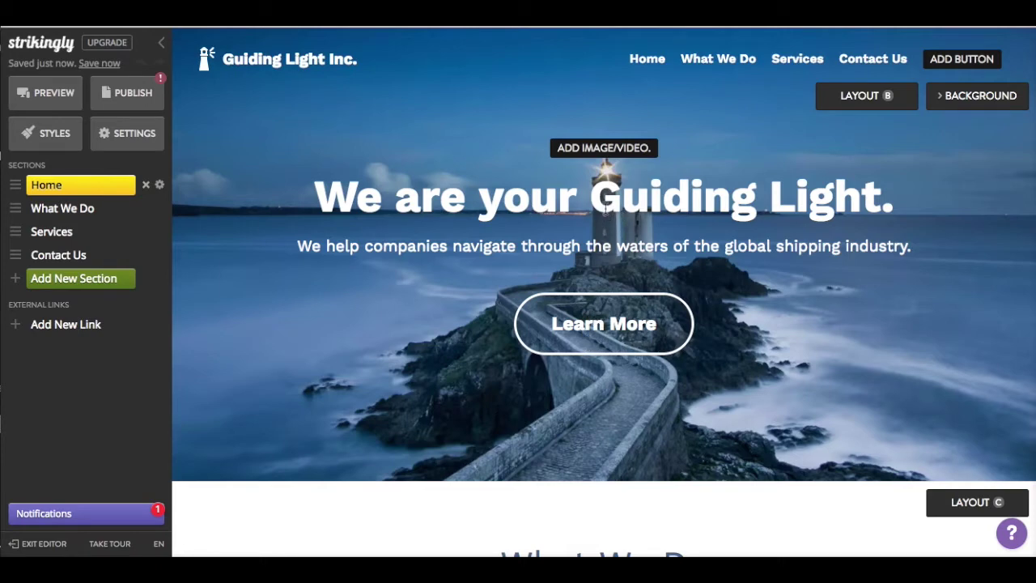
Replace the hero headline with 'Allison's Coffee Cart', leaving the text size unchanged
triple_click(607, 199)
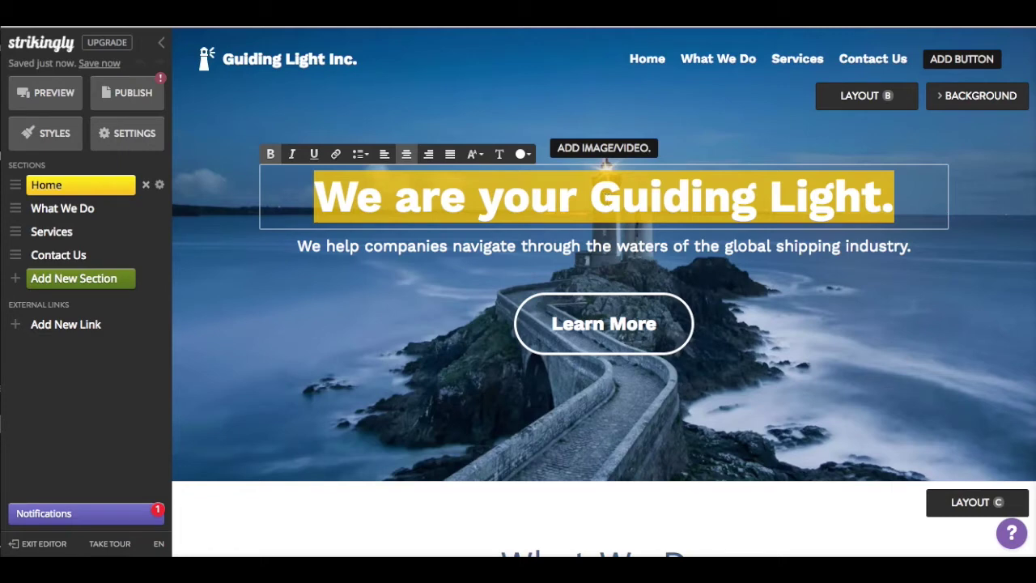
text(Allison's)
text(Cof)
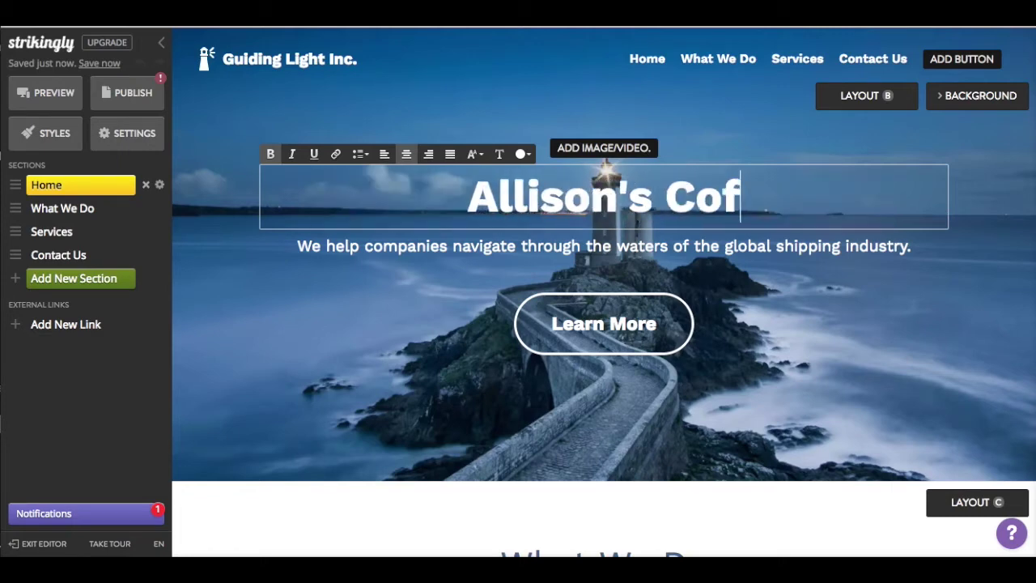
text(fee Cart)
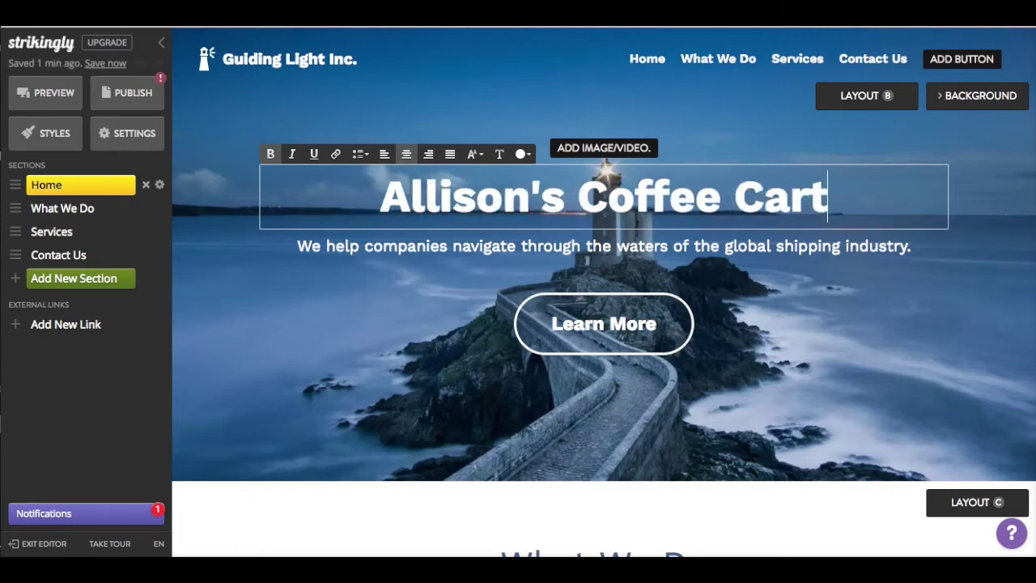
drag(627, 192, 476, 197)
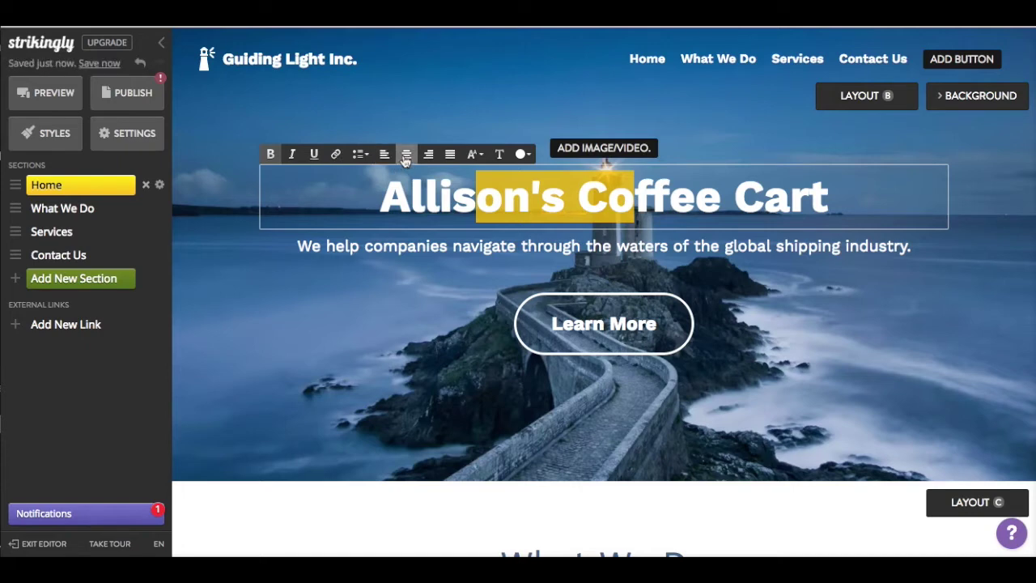
click(474, 155)
click(472, 154)
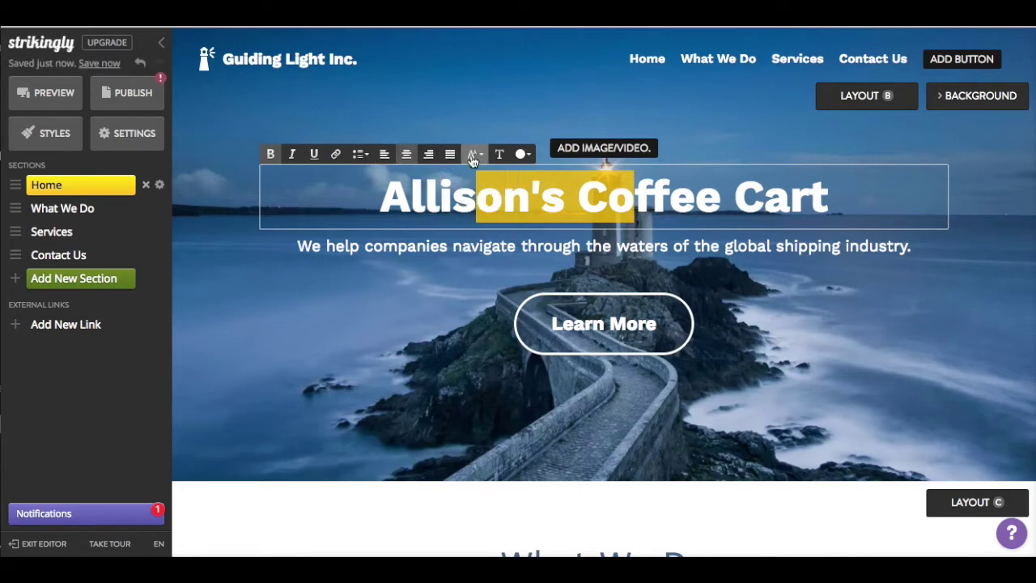
click(524, 240)
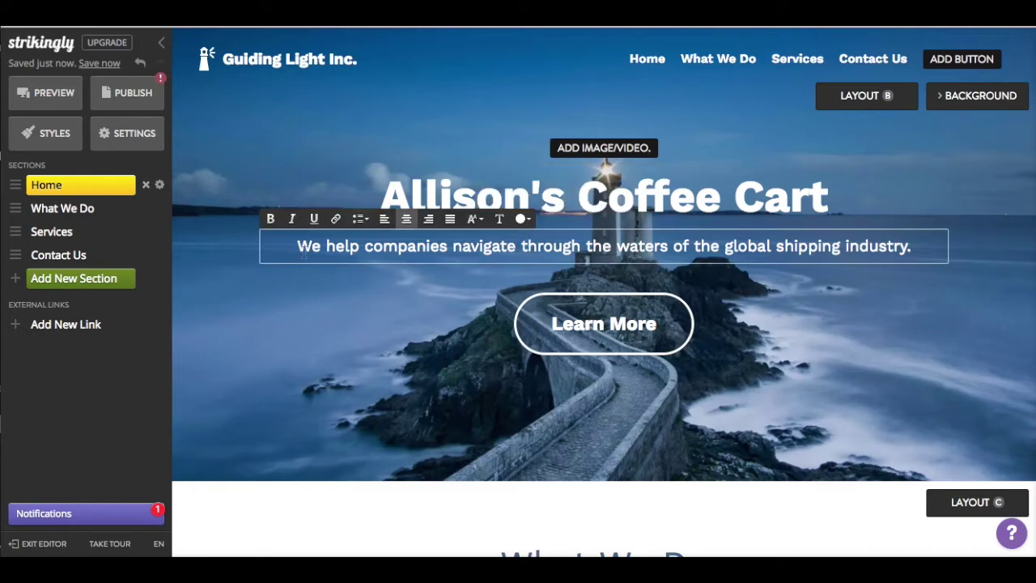
Delete the hero subtitle and change the Learn More button text to 'But First, Coffee'
drag(1006, 241, 942, 256)
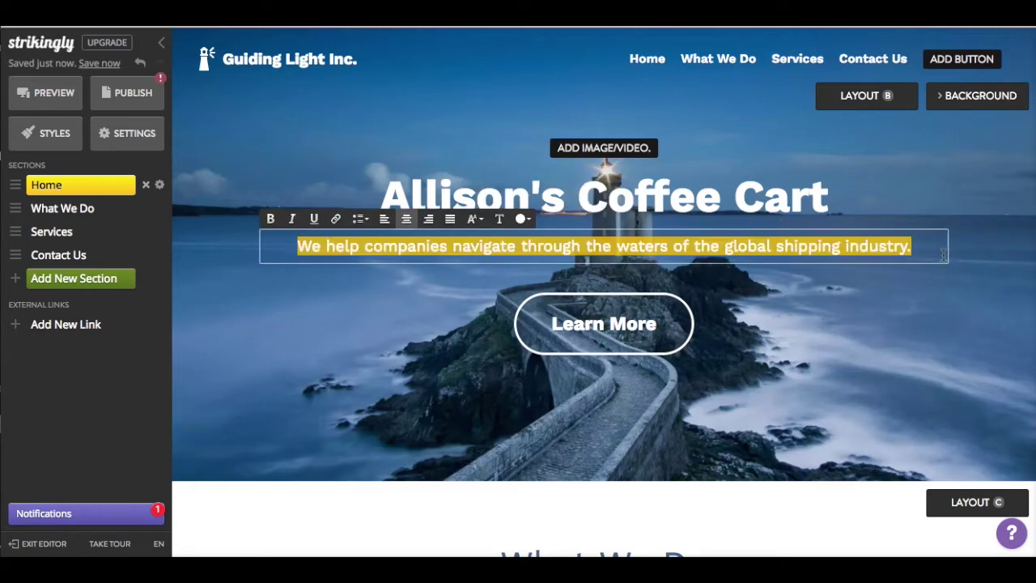
key(BackSpace)
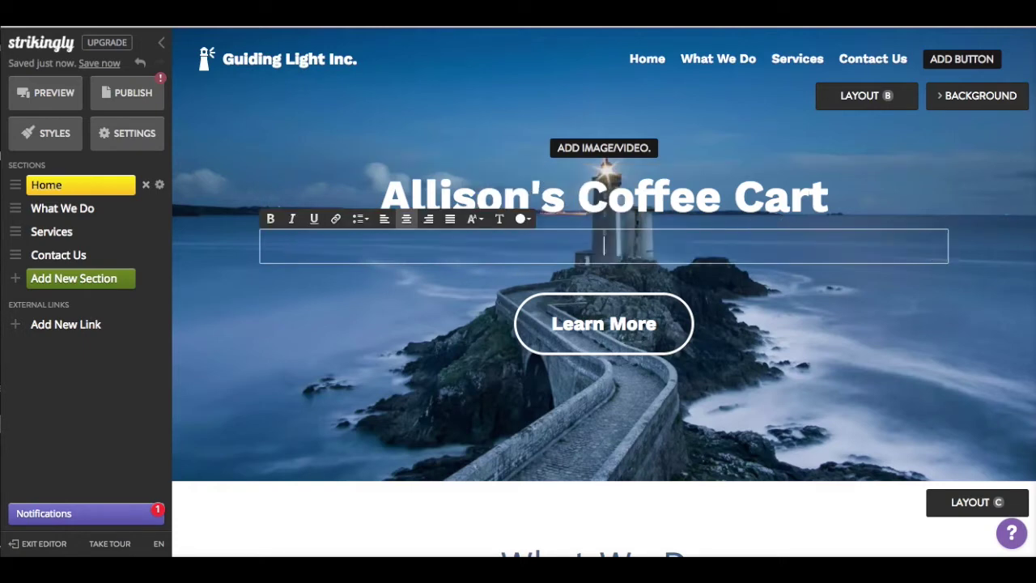
click(603, 325)
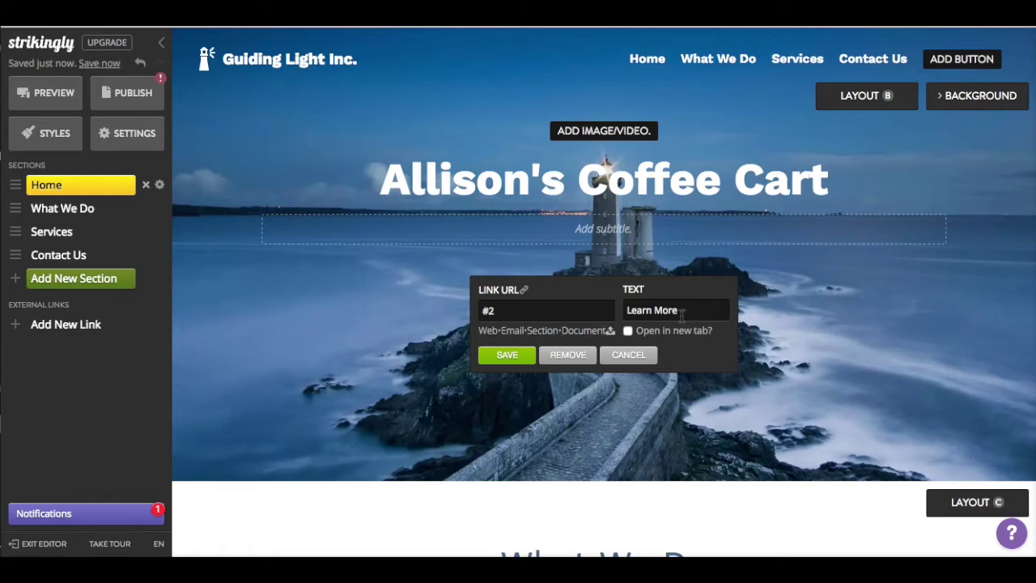
drag(693, 310, 603, 308)
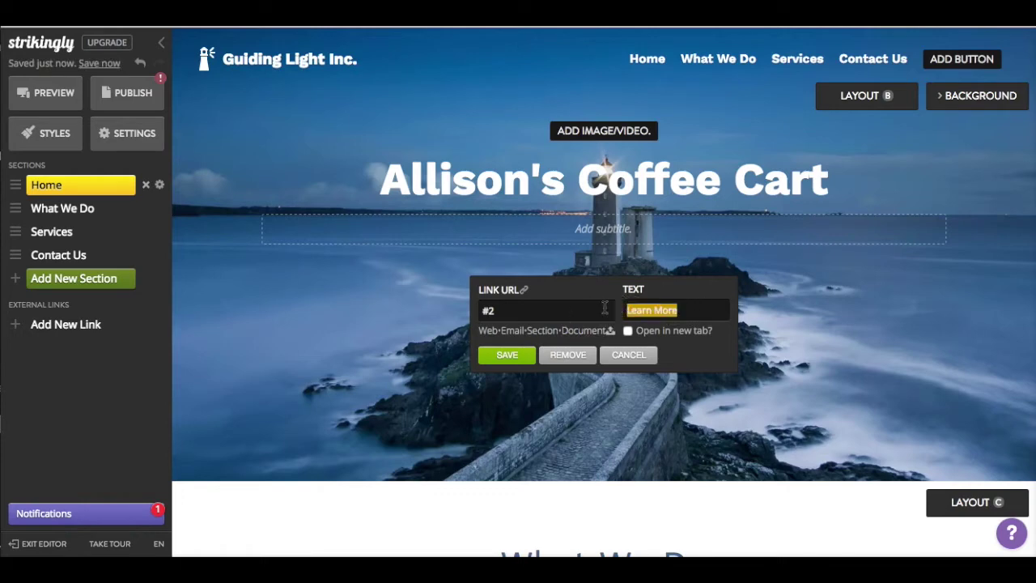
text(But)
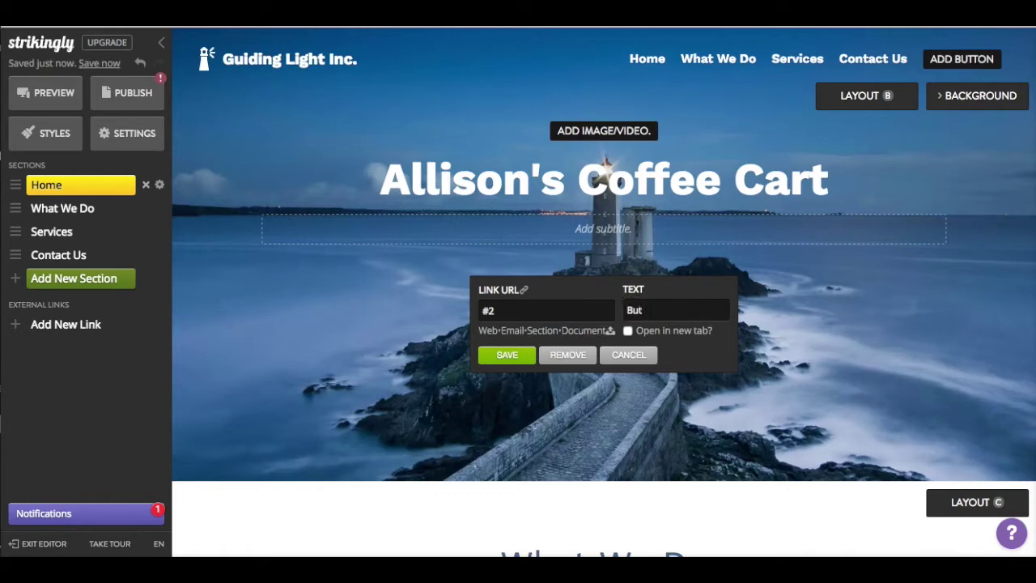
text( First, Coffee)
click(505, 359)
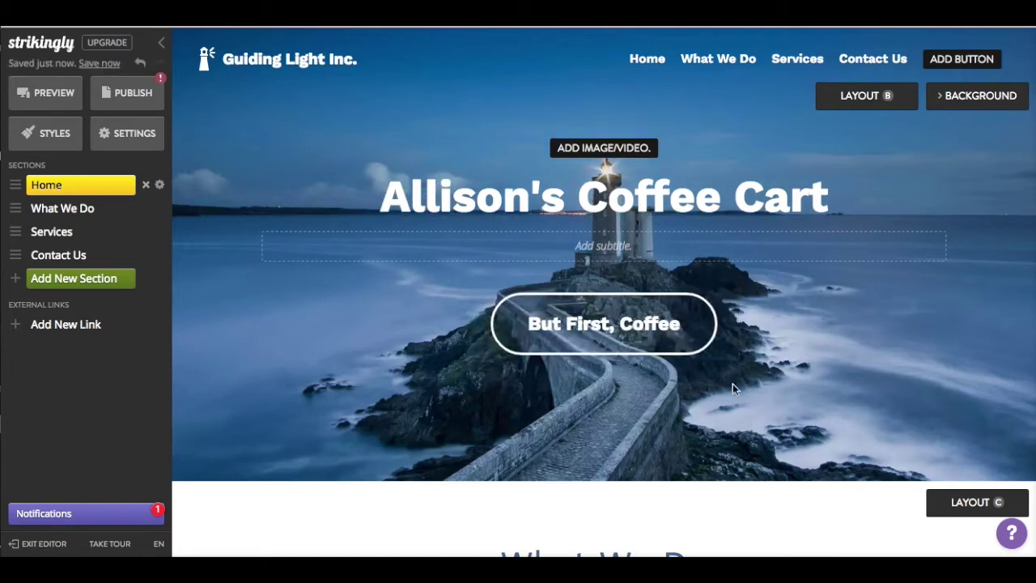
Scroll to What We Do and bring up the editing options for the Safety First flask image
scroll(732, 388, down, 5)
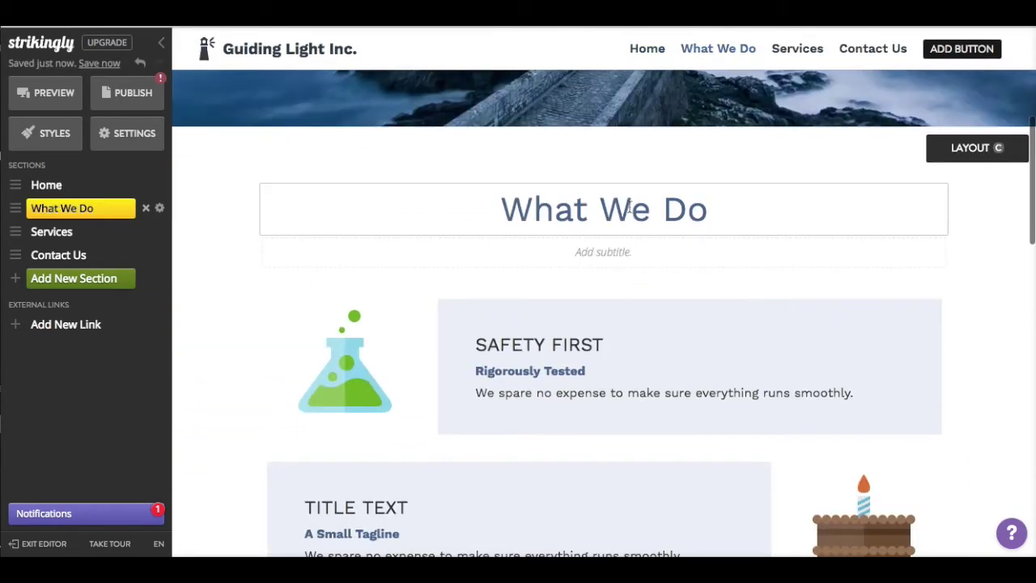
drag(721, 219, 488, 222)
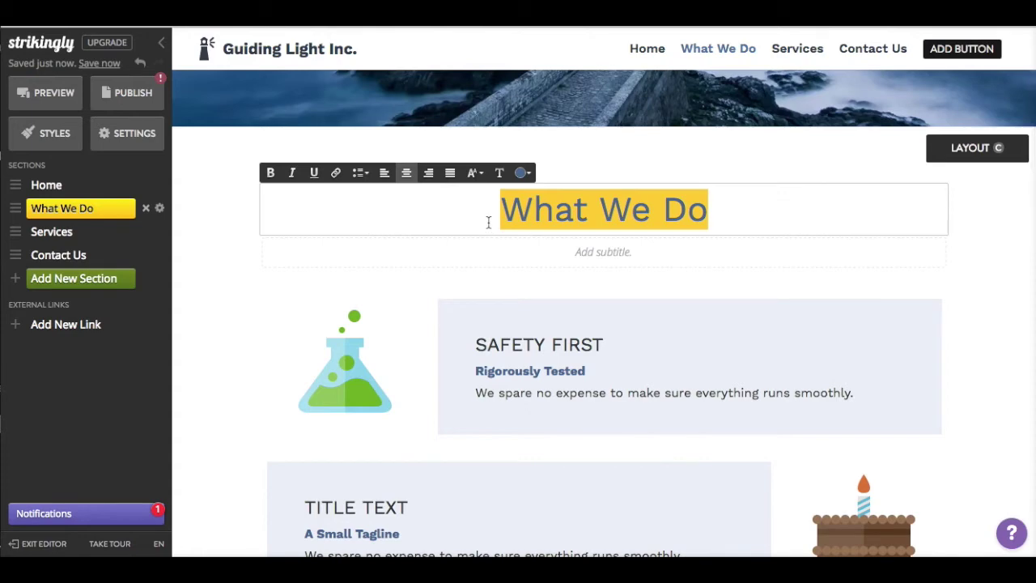
scroll(539, 377, down, 1)
drag(589, 298, 441, 297)
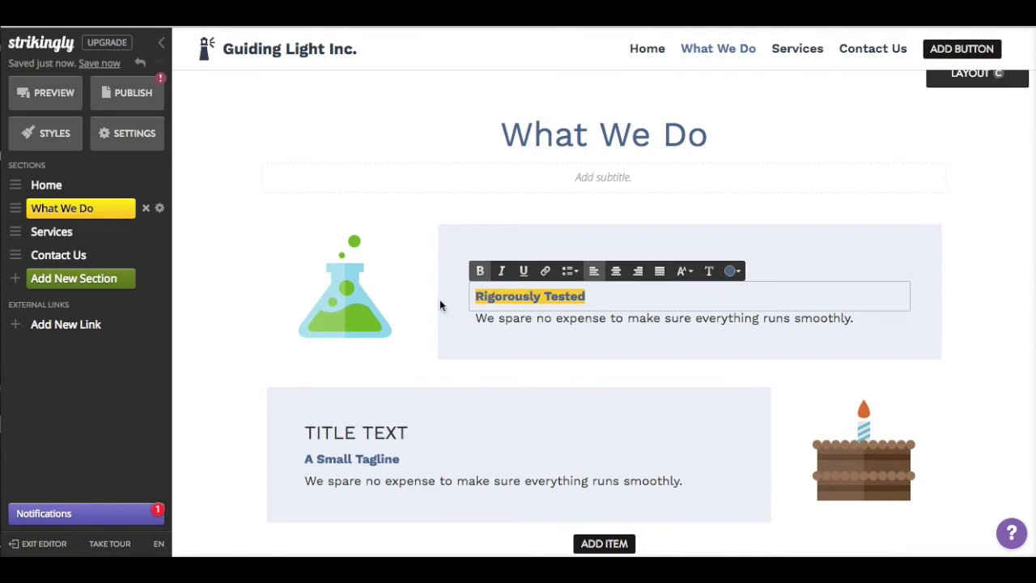
mouse_move(354, 300)
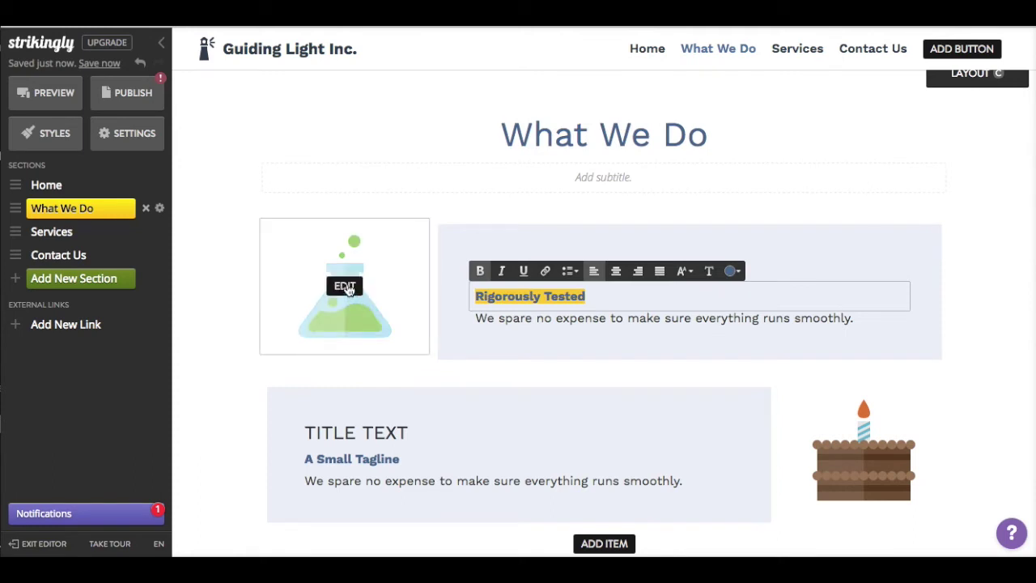
click(345, 287)
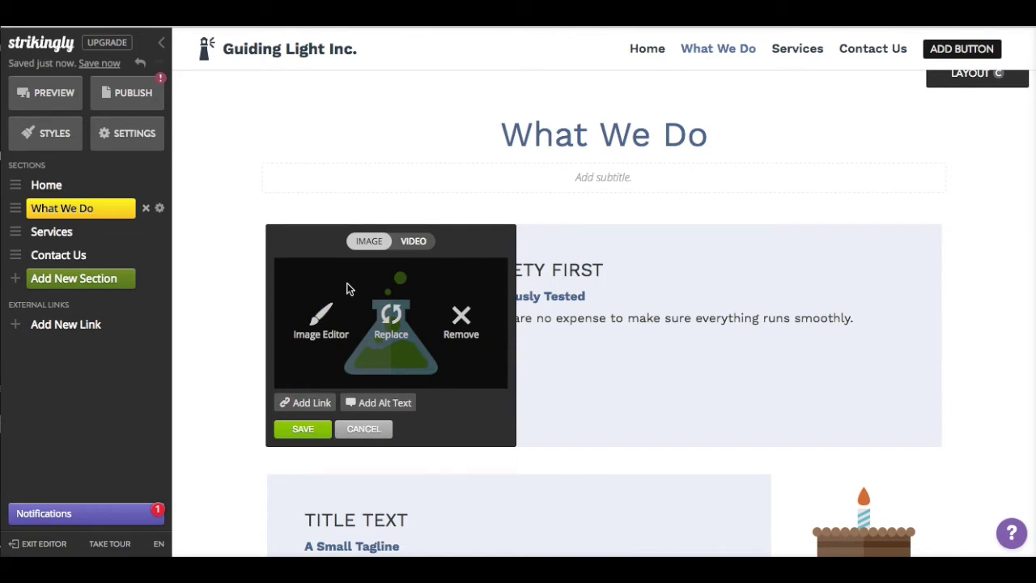
Browse the Strikingly Library's Social Icons - Blue and Social Icons - Brown sets, then close without choosing
click(391, 317)
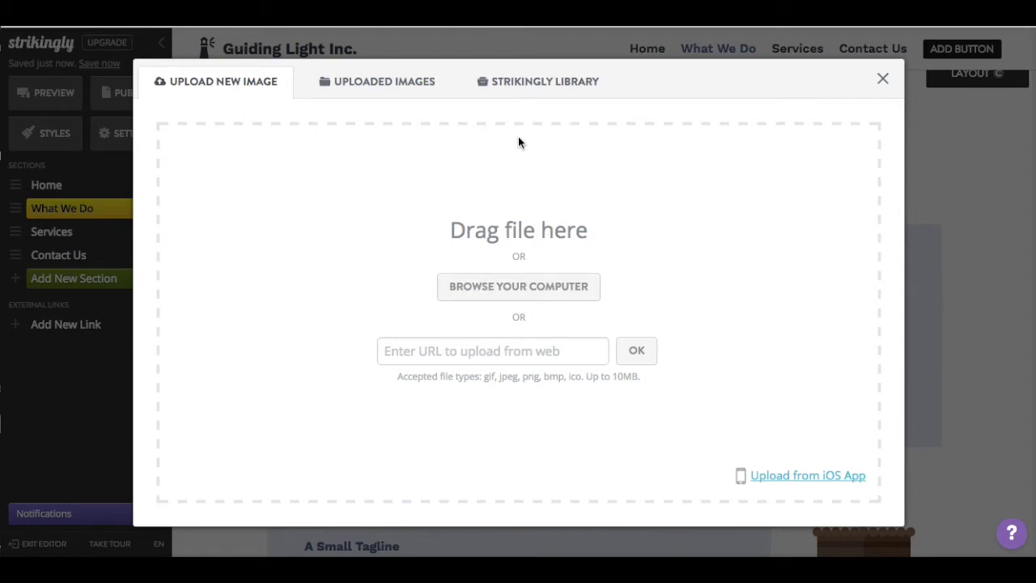
click(526, 94)
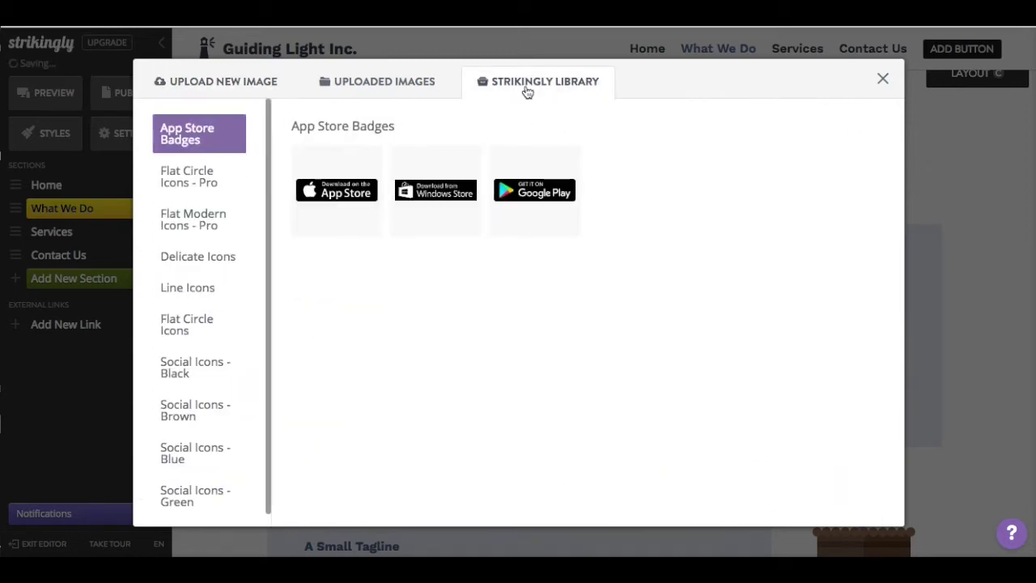
click(207, 458)
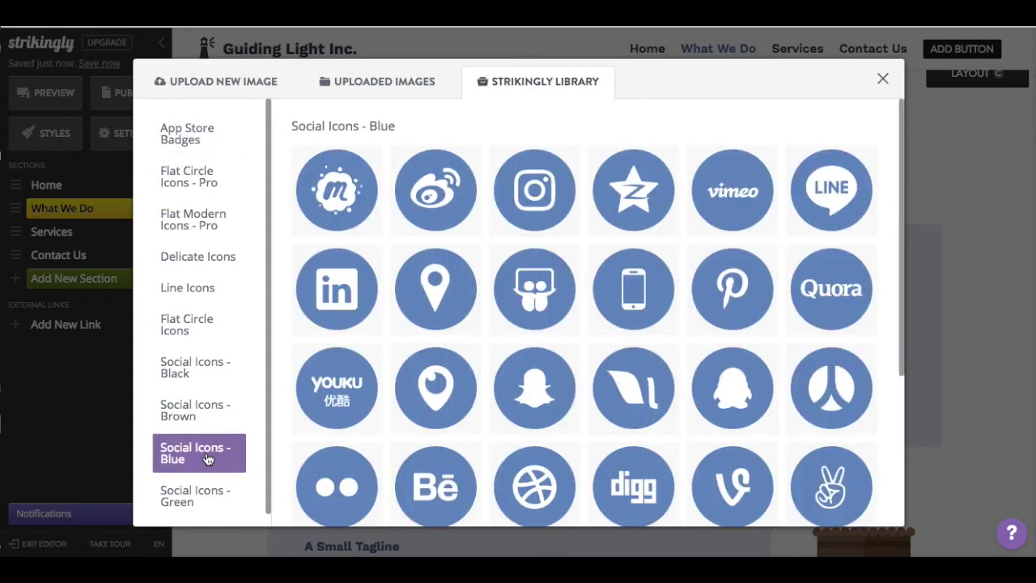
click(189, 418)
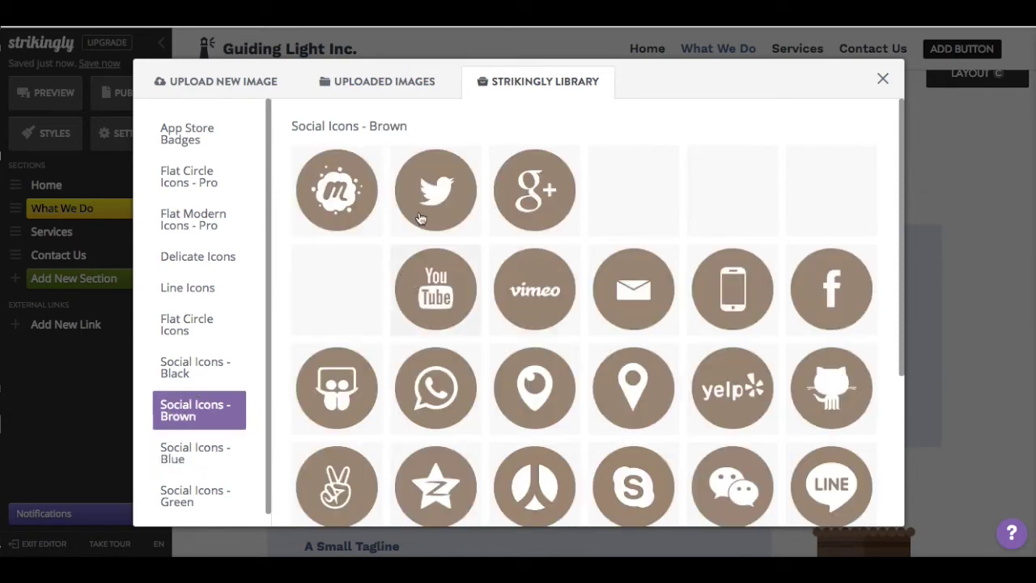
click(883, 80)
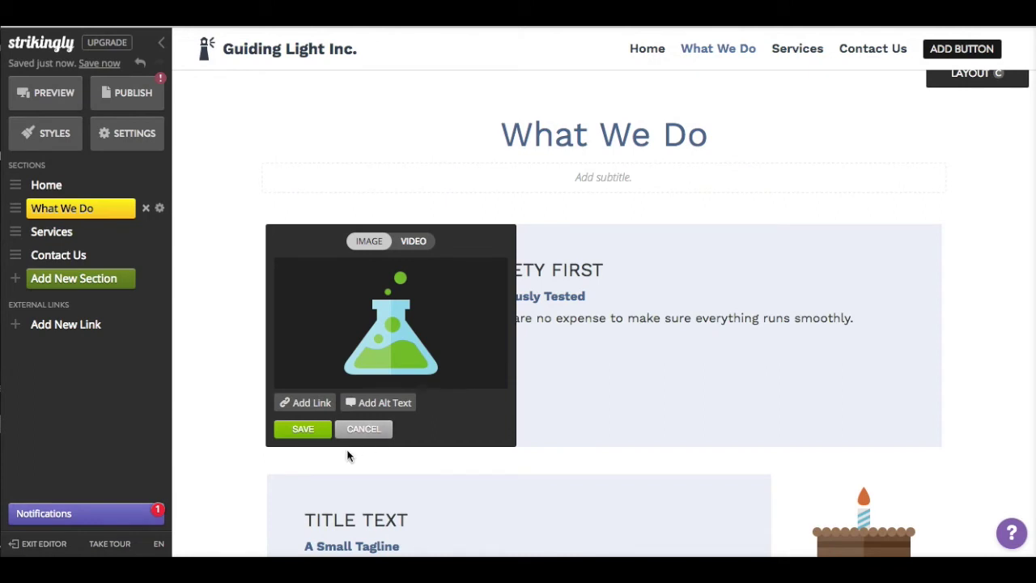
Save the flask image, reopen its editor to view the VIDEO URL option, then cancel
click(302, 429)
click(346, 287)
click(368, 242)
click(413, 242)
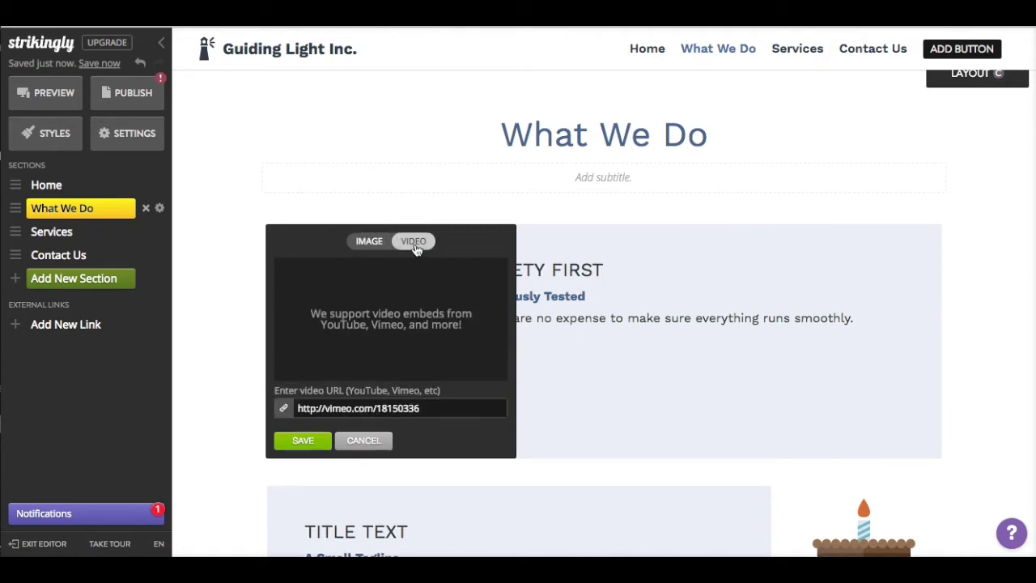
click(365, 442)
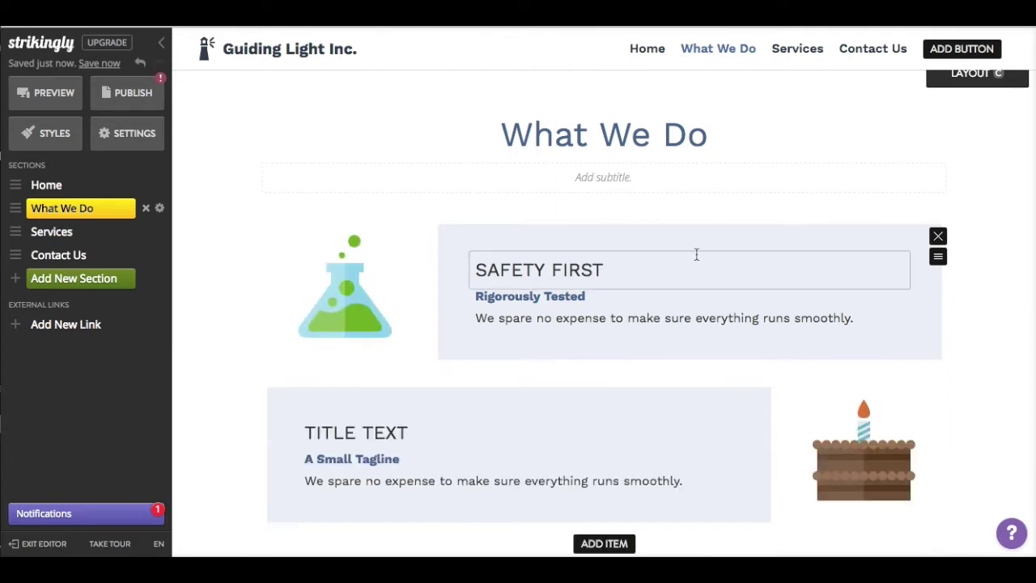
Delete the Safety First item and confirm at the Sure? prompt
click(938, 236)
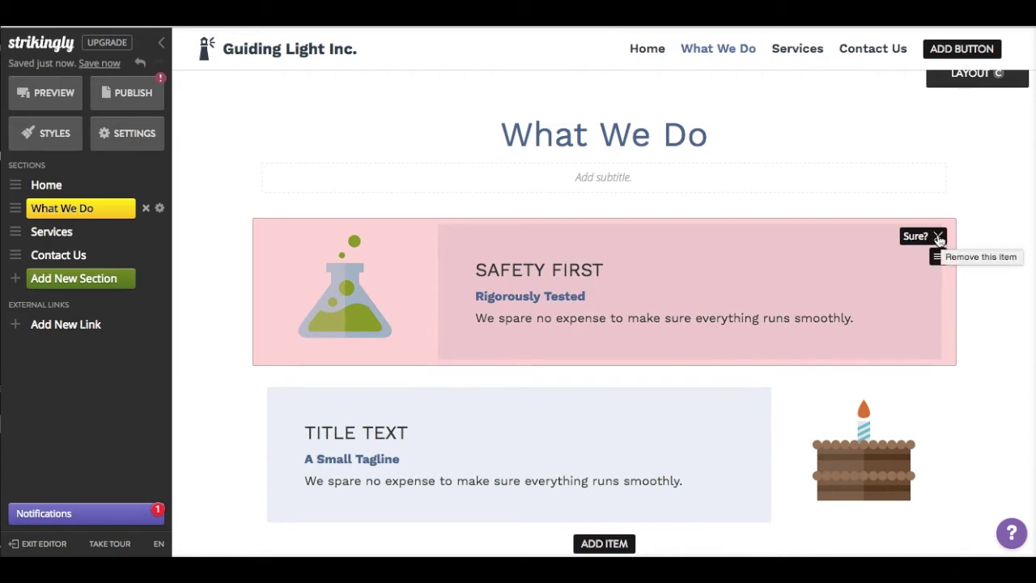
click(938, 236)
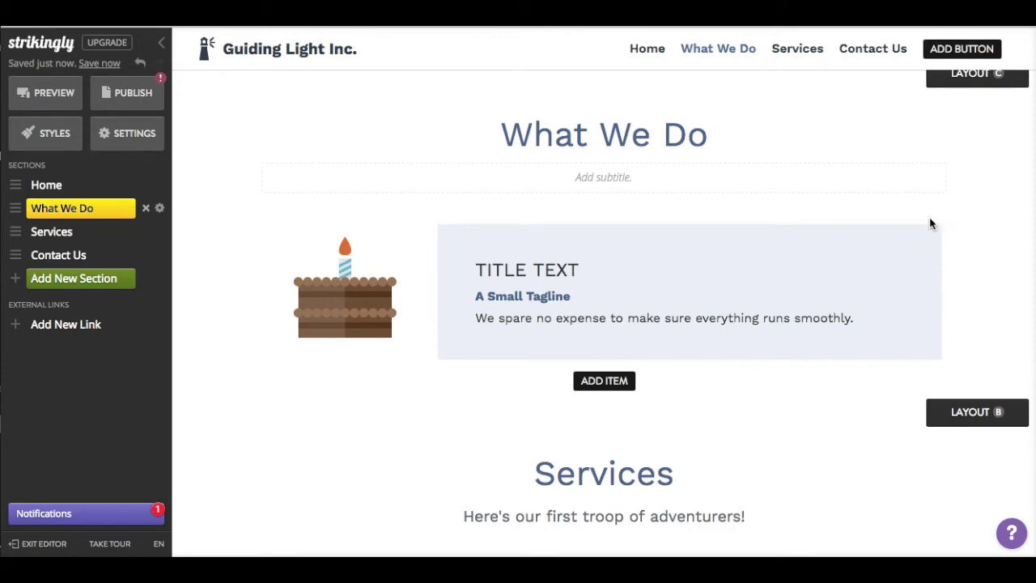
Jump between Home and What We Do via the top links, then open Services' gear options in the sidebar
scroll(929, 224, up, 5)
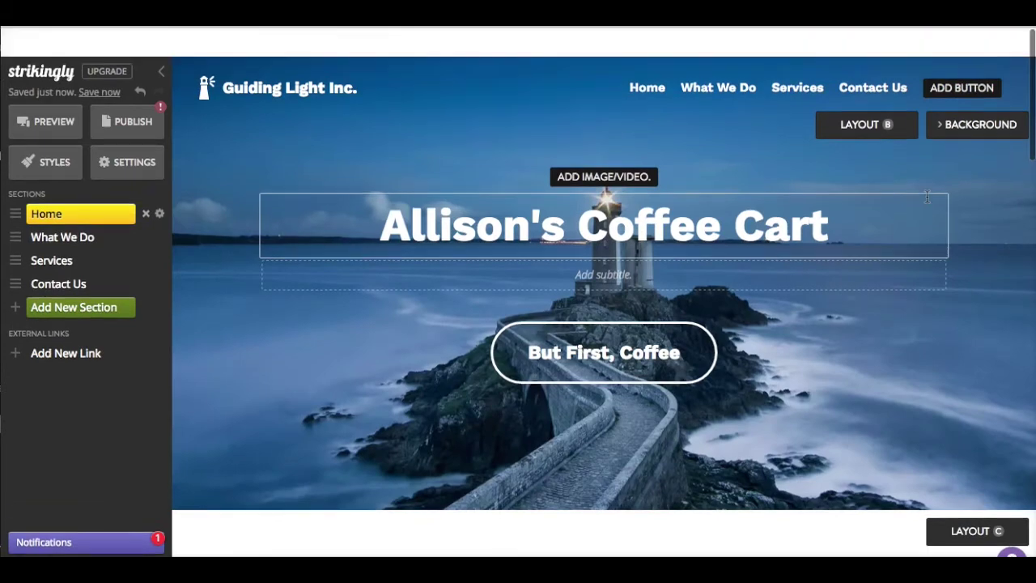
scroll(929, 210, down, 3)
scroll(929, 203, down, 10)
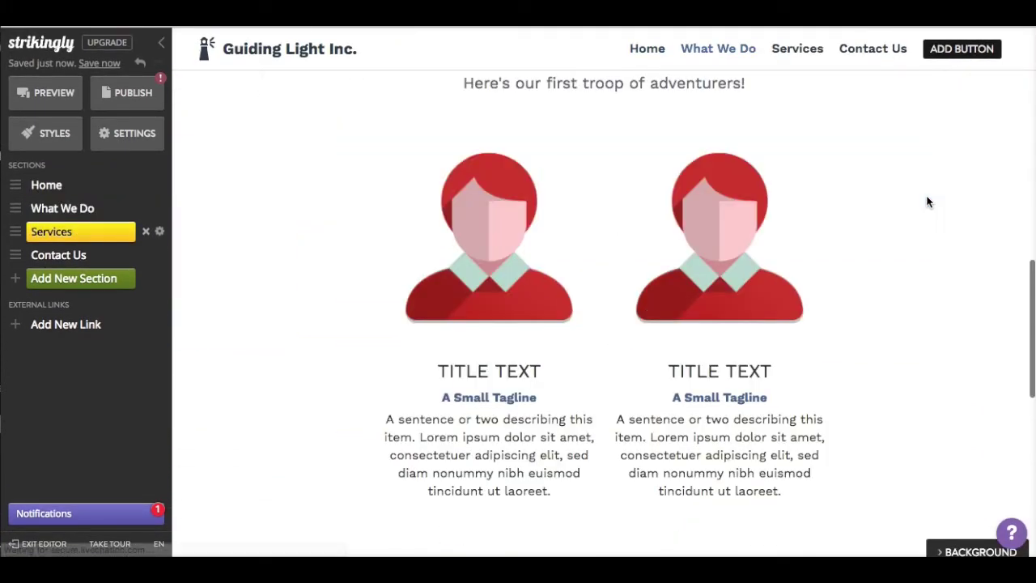
scroll(928, 197, down, 2)
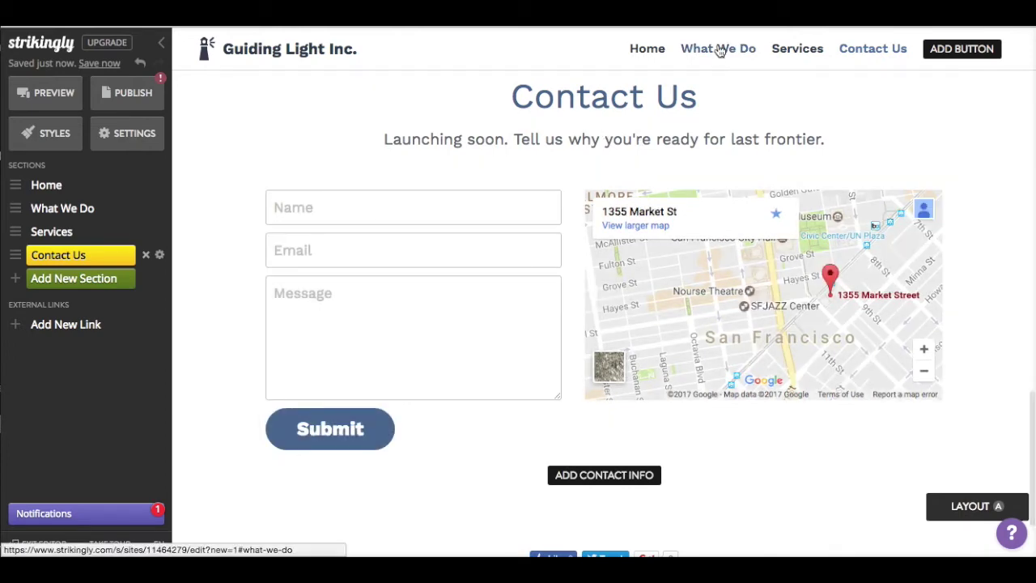
click(646, 50)
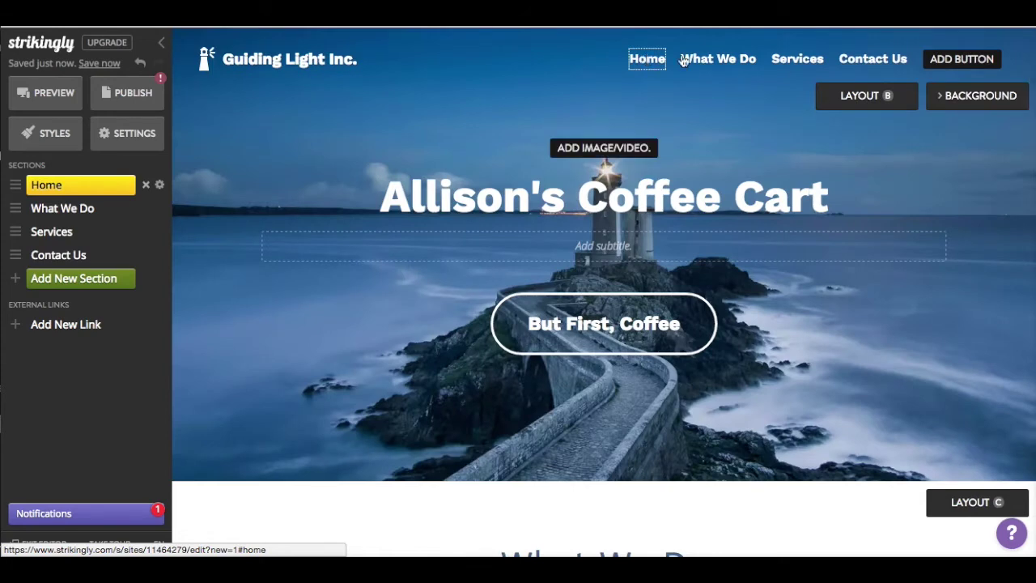
click(724, 61)
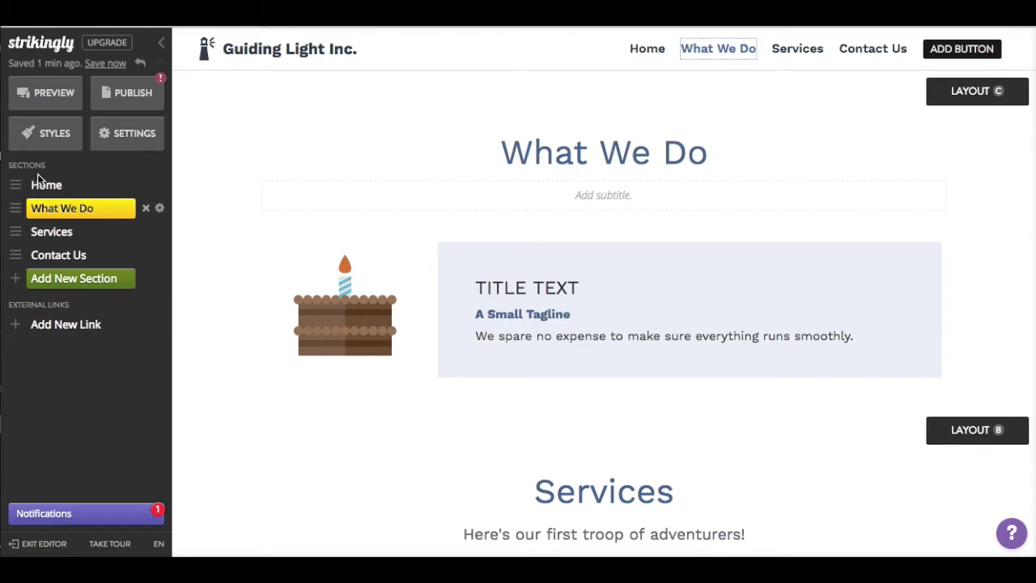
click(61, 233)
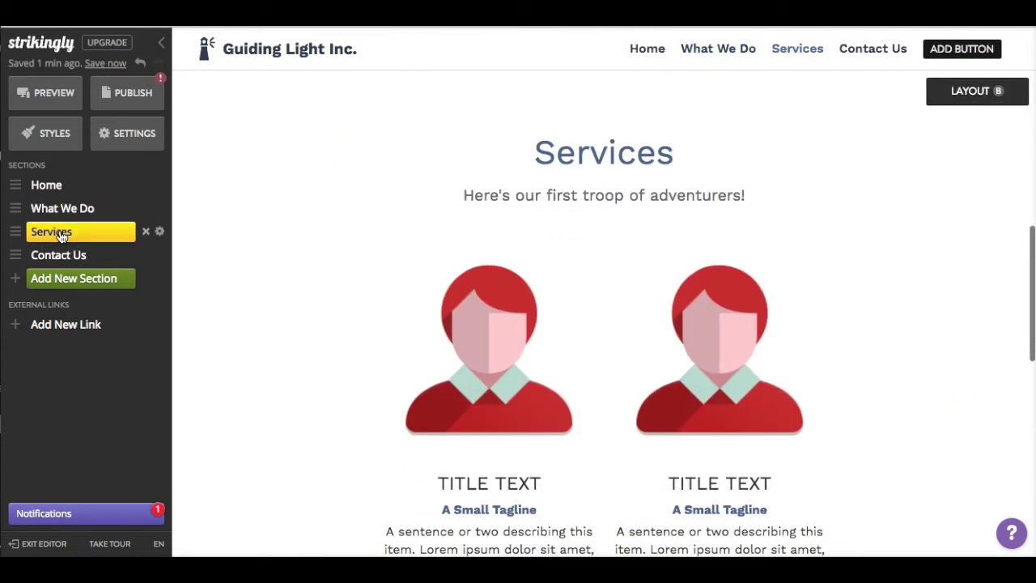
click(159, 233)
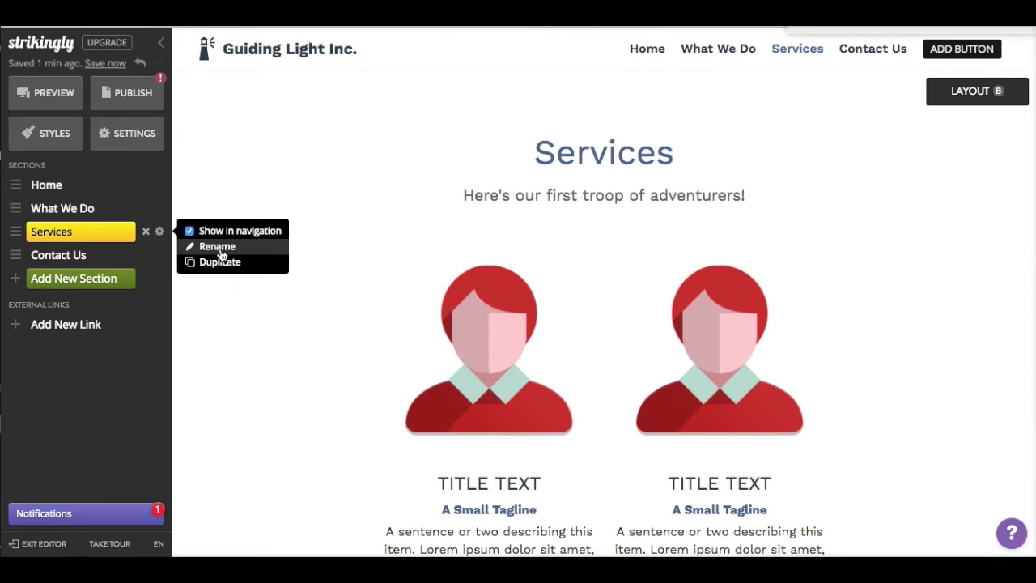
click(85, 281)
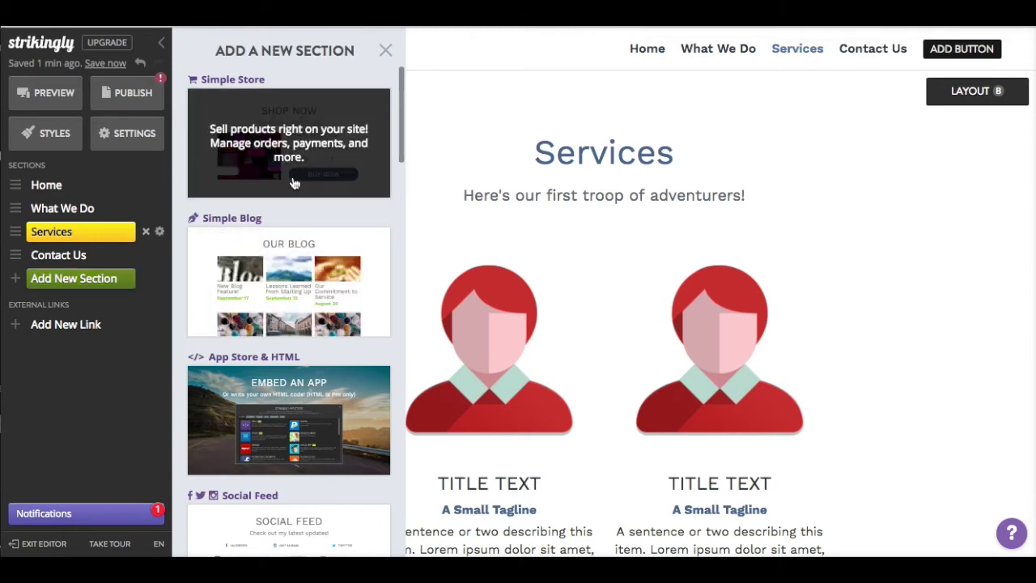
scroll(289, 186, down, 2)
scroll(289, 189, down, 4)
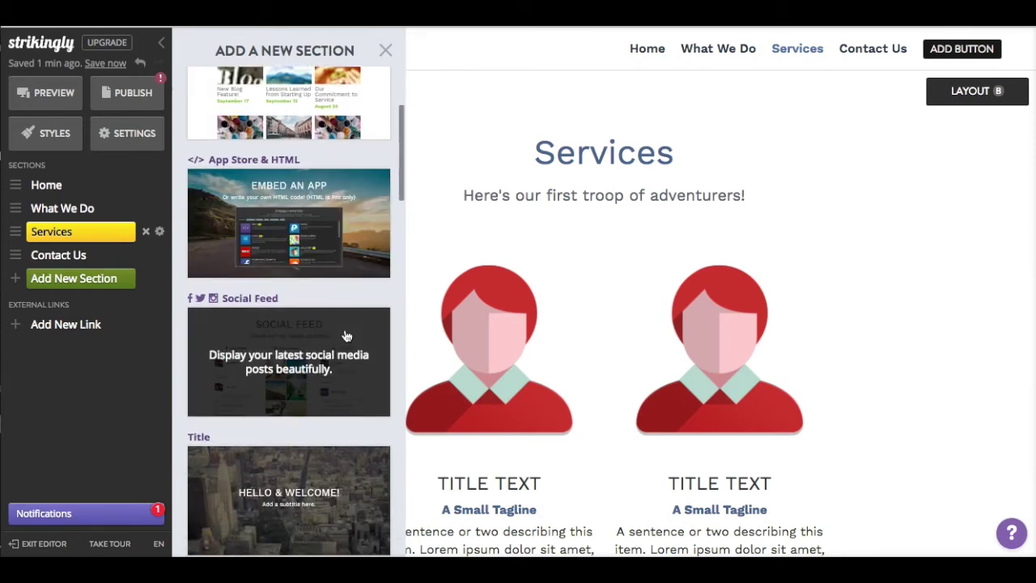
scroll(346, 336, down, 10)
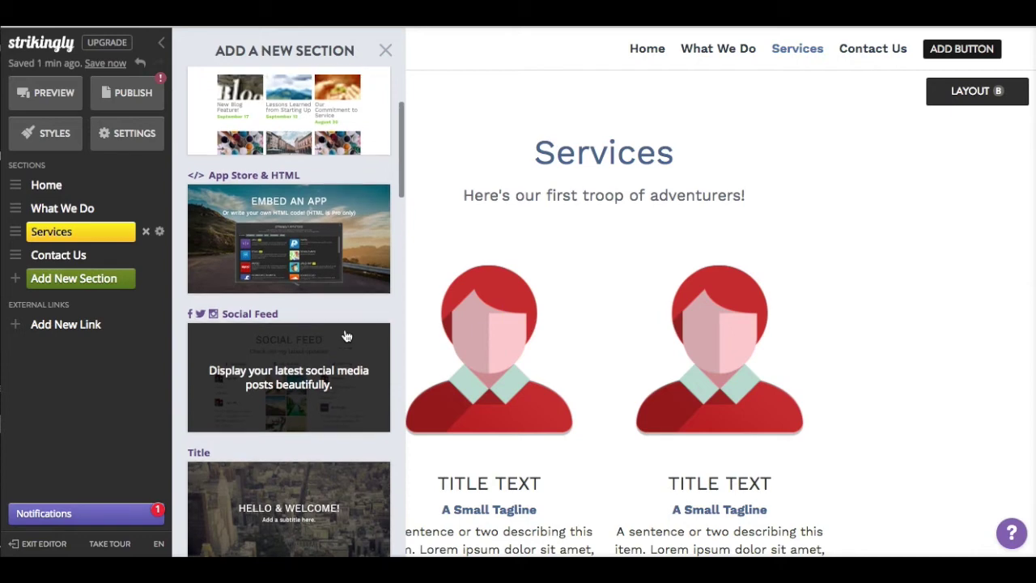
scroll(346, 336, down, 12)
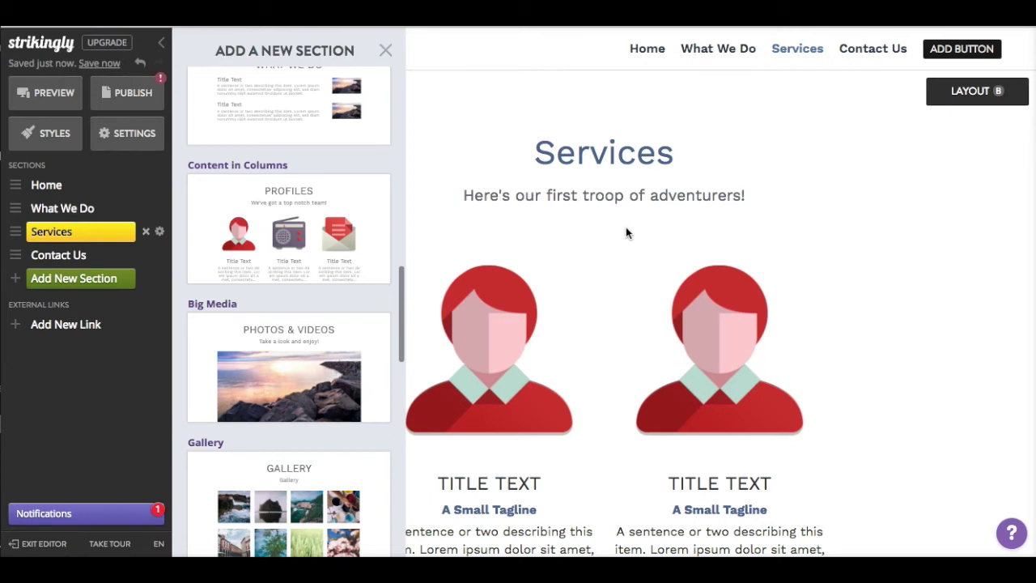
scroll(342, 208, up, 5)
scroll(344, 208, up, 5)
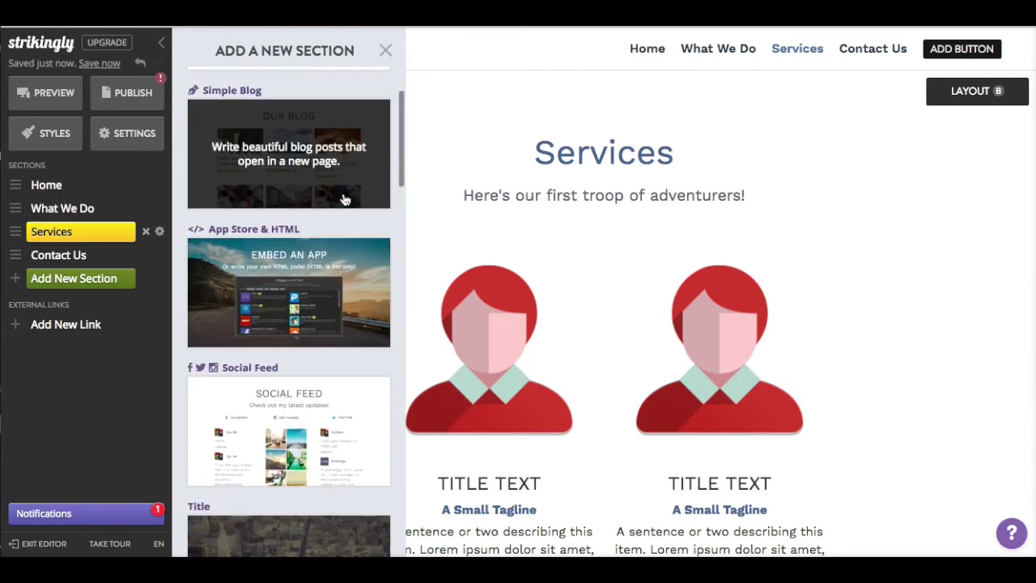
click(386, 51)
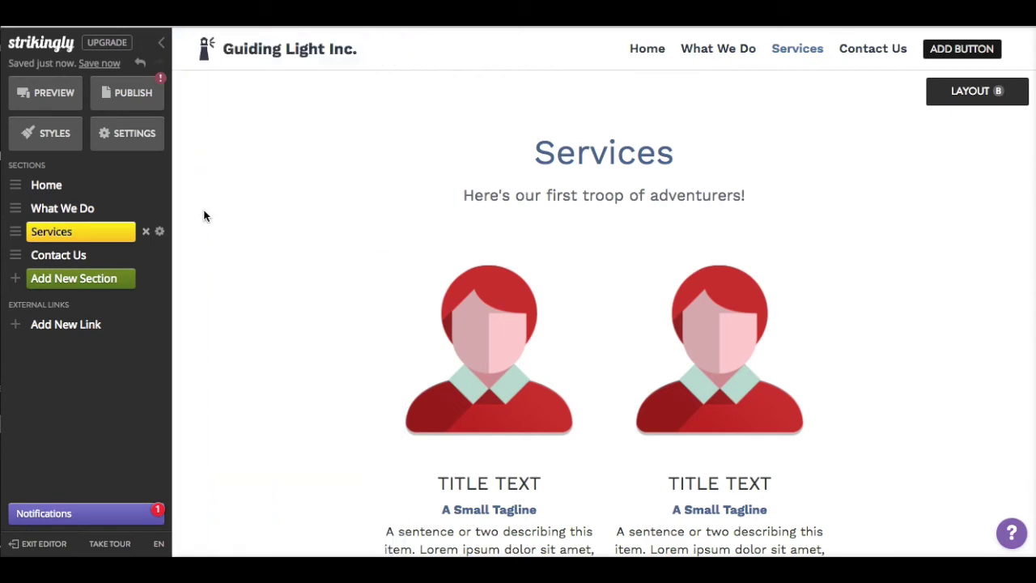
Cycle the Home hero through alternate layouts, then bring up its background settings showing the lighthouse photo
scroll(407, 240, up, 10)
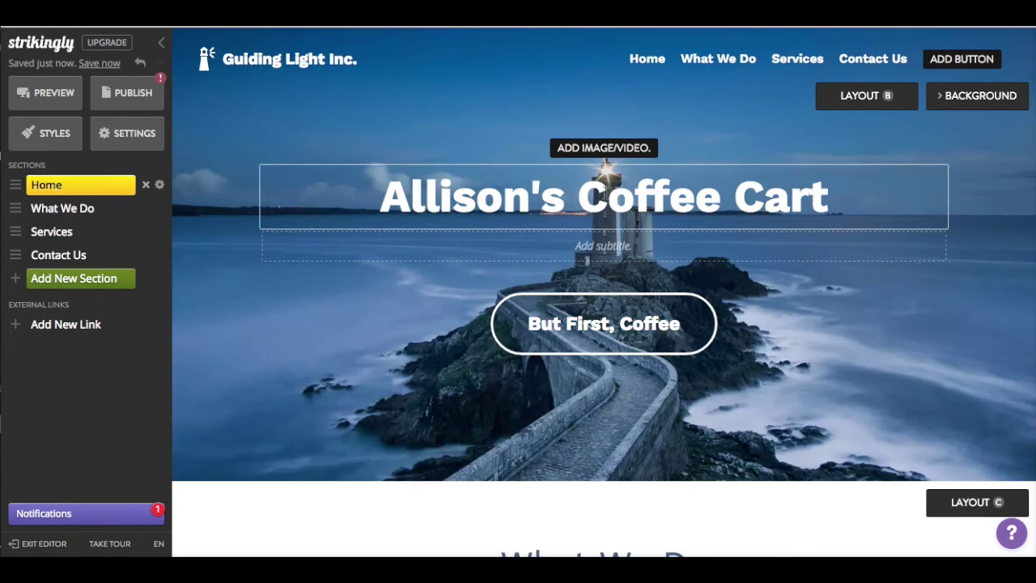
click(881, 96)
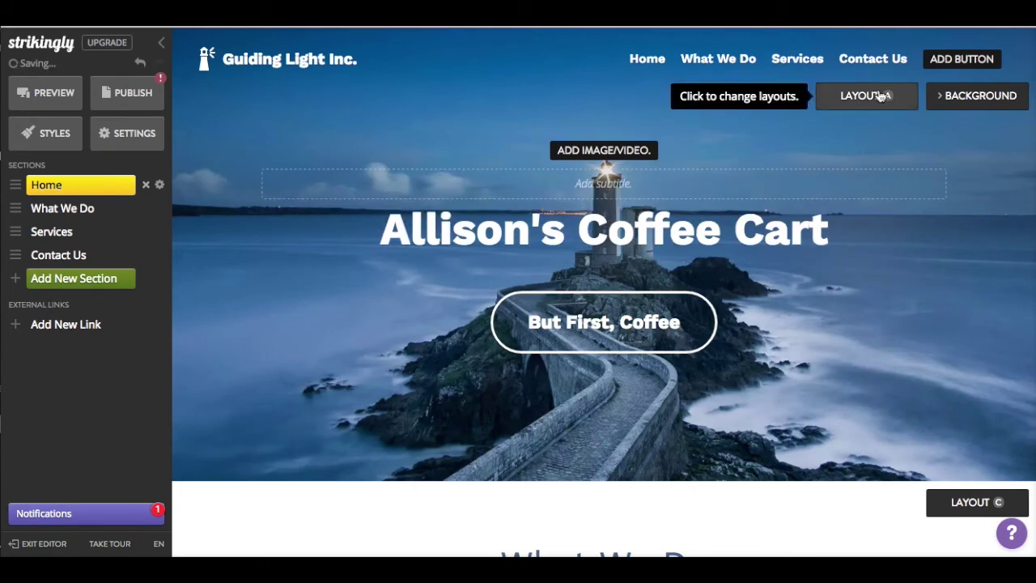
click(881, 95)
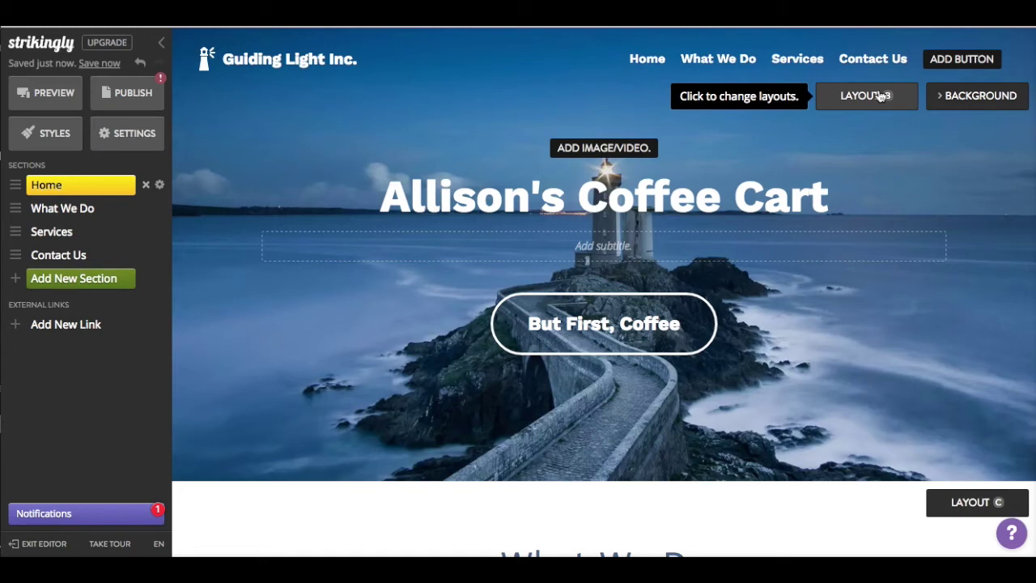
click(969, 97)
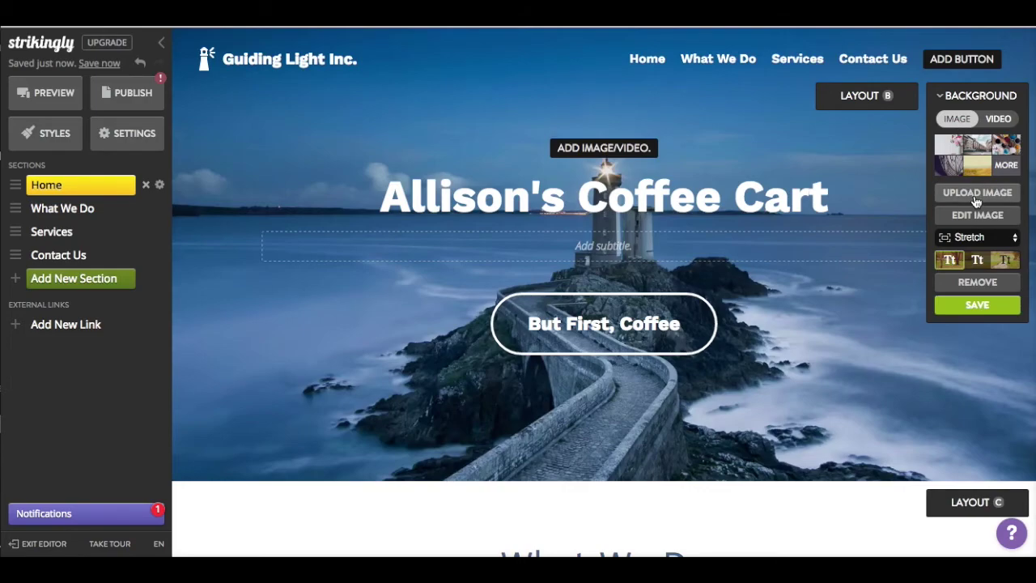
Search the stock image library for 'coffee' and set the hand-holding-coffee-cup photo as the hero background
click(975, 195)
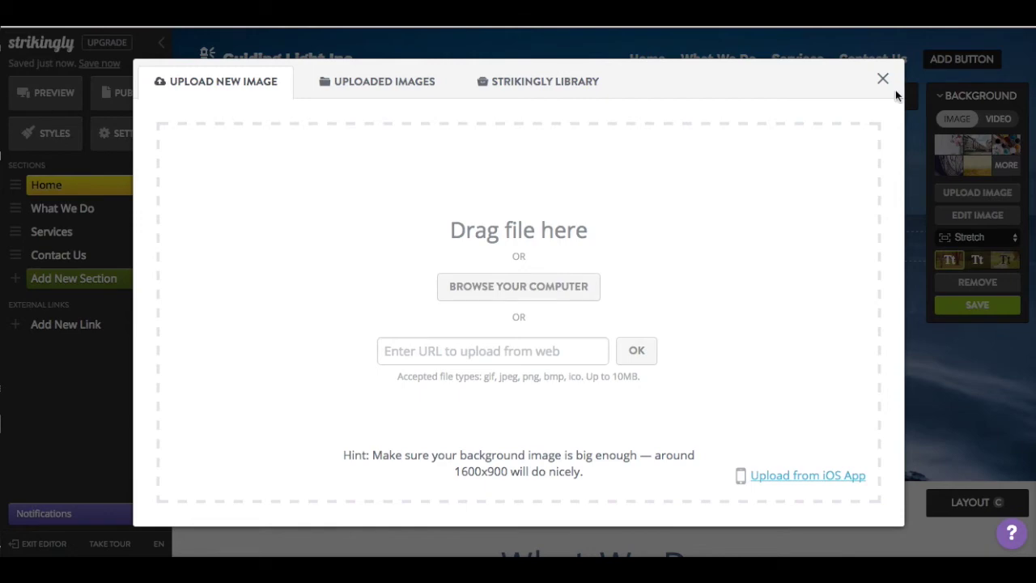
click(525, 85)
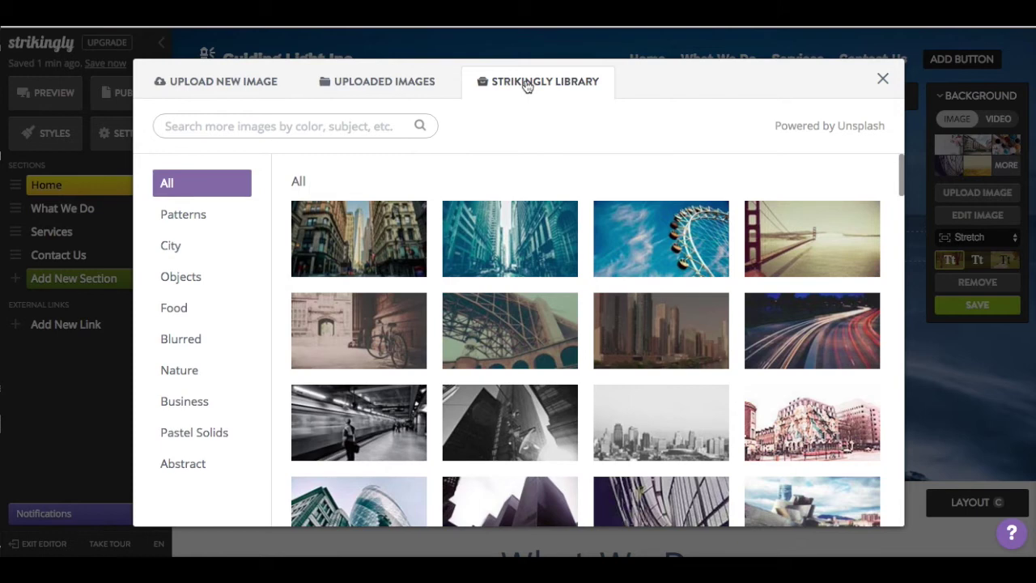
click(184, 276)
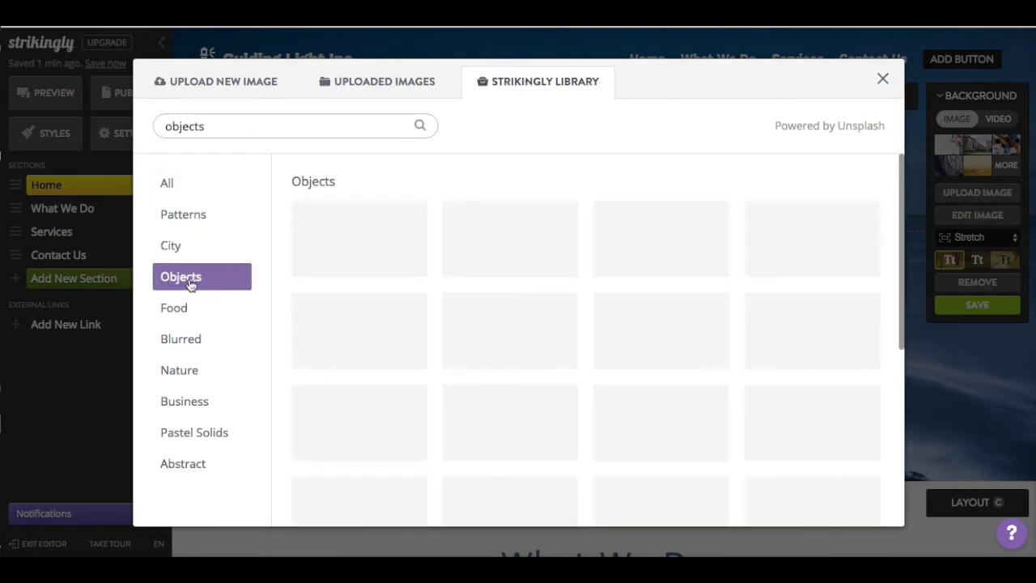
scroll(468, 351, down, 3)
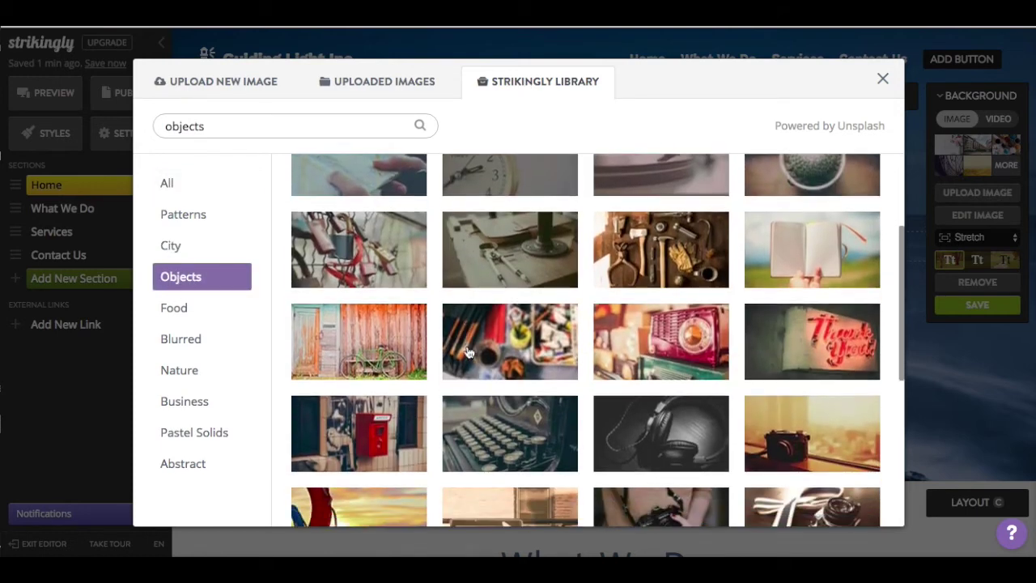
drag(246, 128, 159, 116)
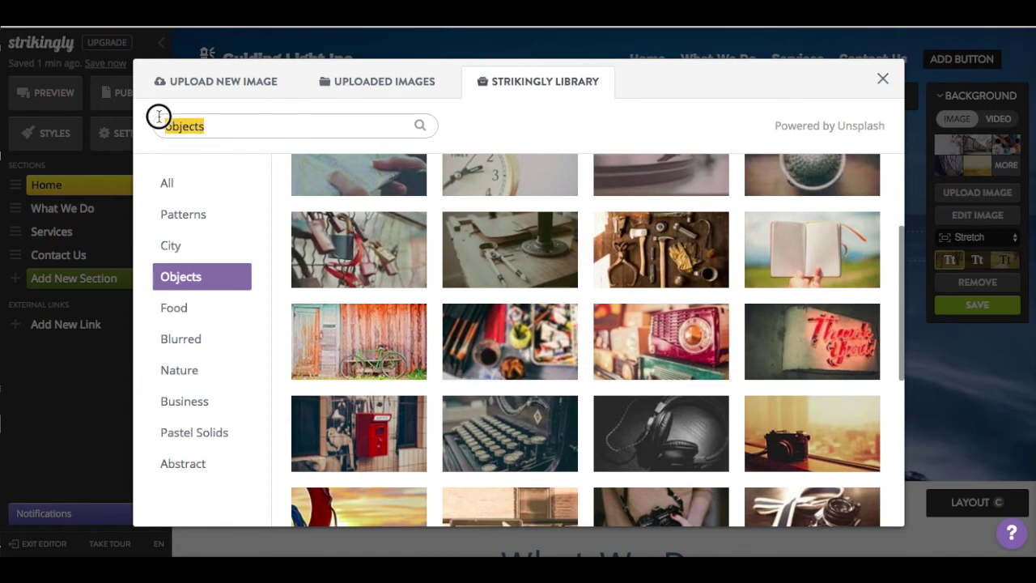
text(coffee)
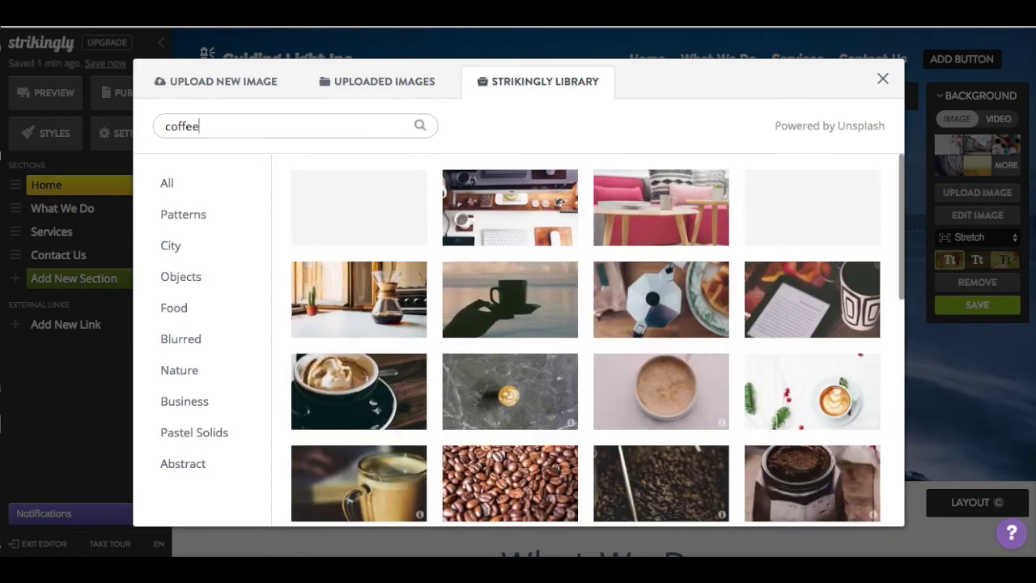
scroll(501, 393, down, 3)
scroll(502, 393, down, 5)
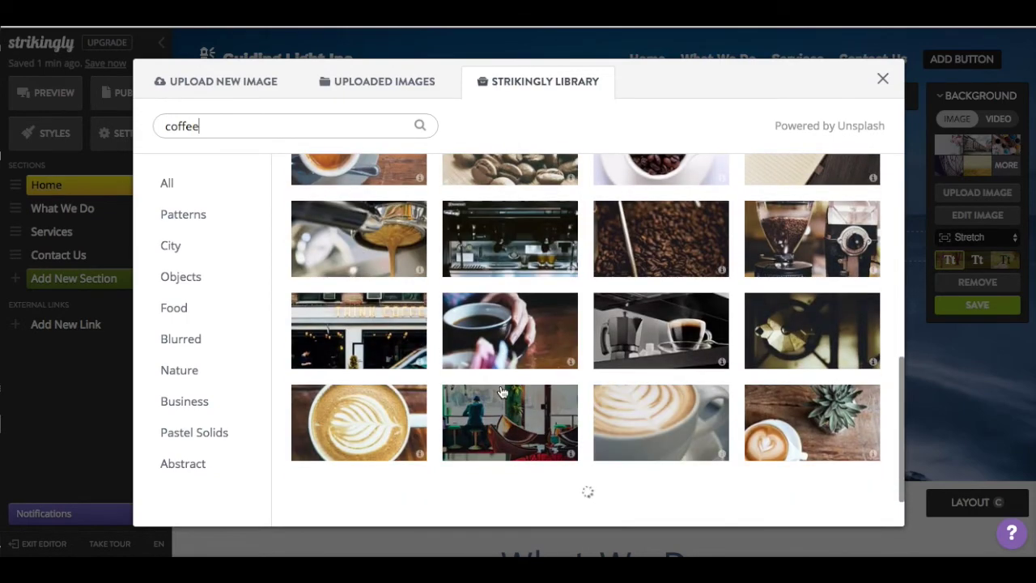
click(517, 335)
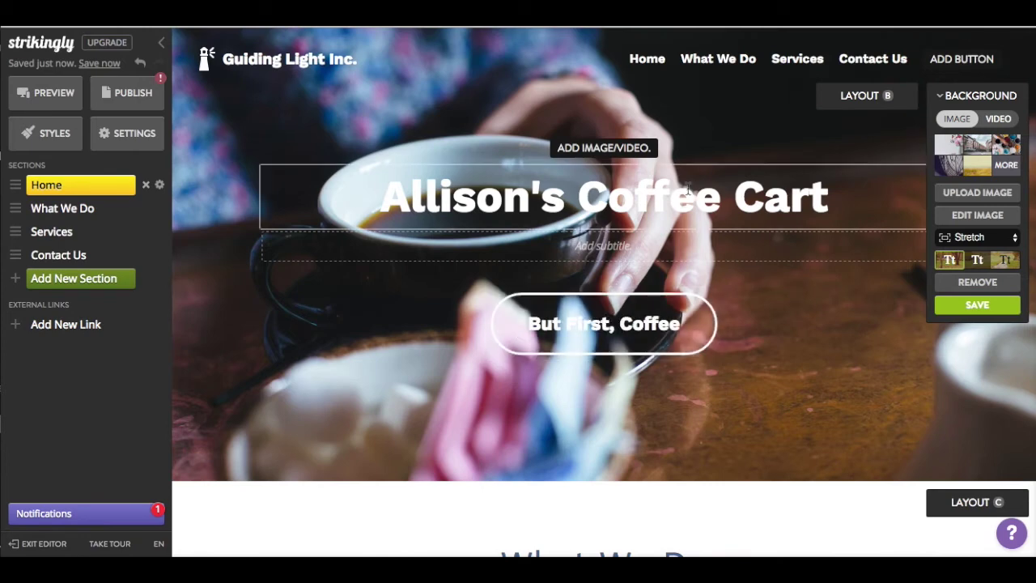
Switch the hero to layout A, with the subtitle above the title, and choose the red coffee cup library video as background
click(871, 107)
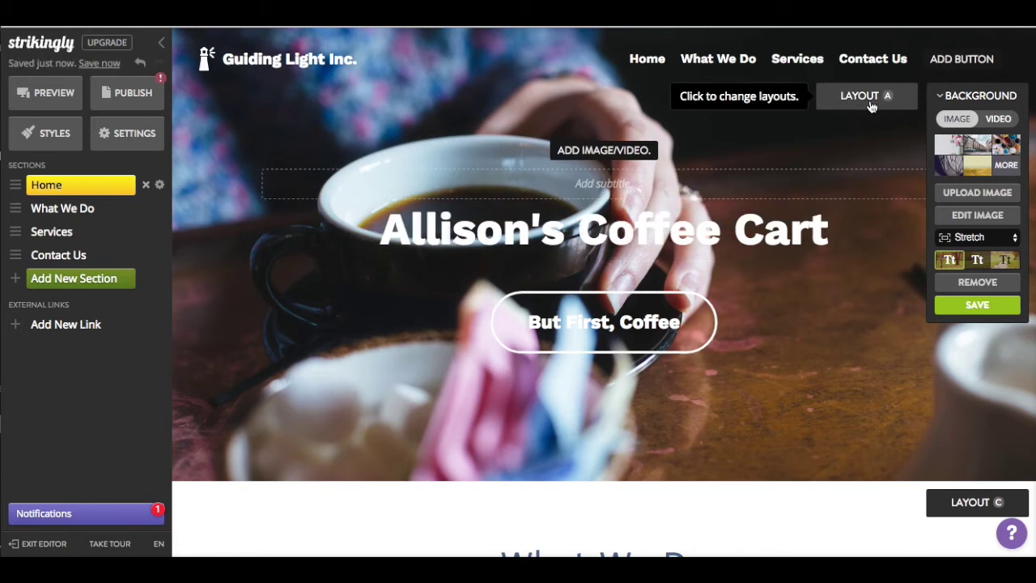
click(1000, 120)
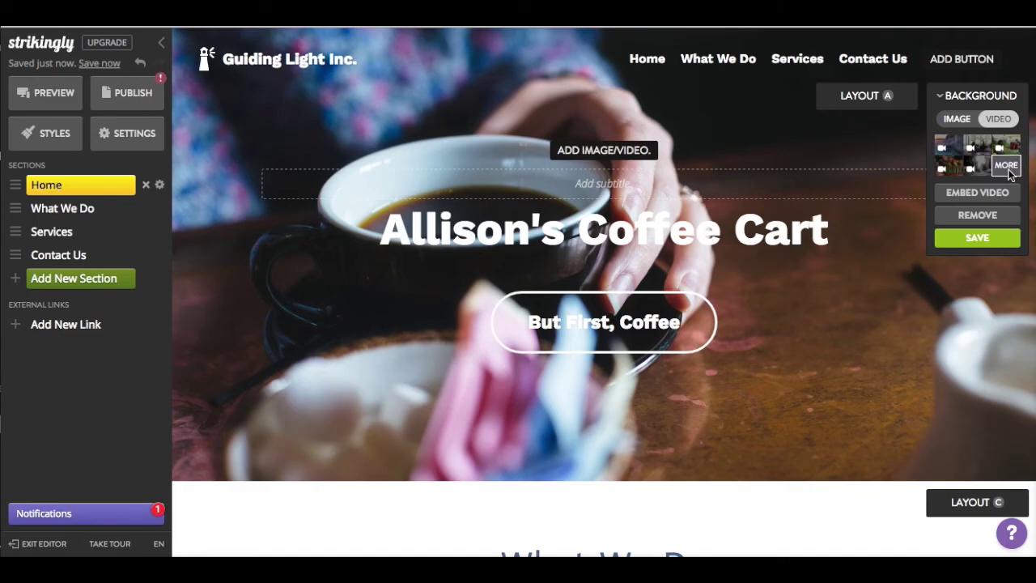
click(1007, 166)
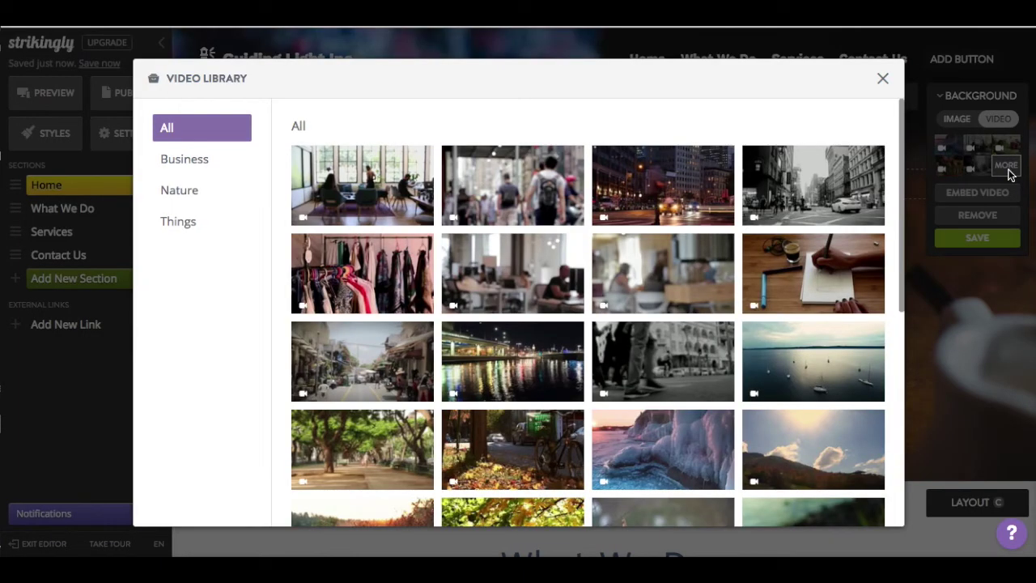
scroll(748, 340, down, 3)
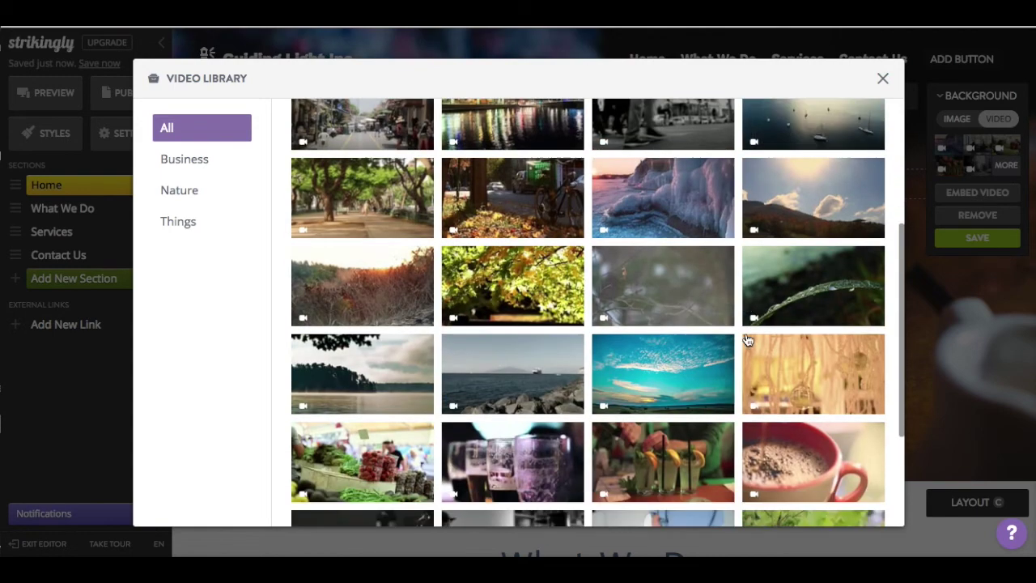
scroll(748, 340, up, 1)
scroll(777, 348, down, 3)
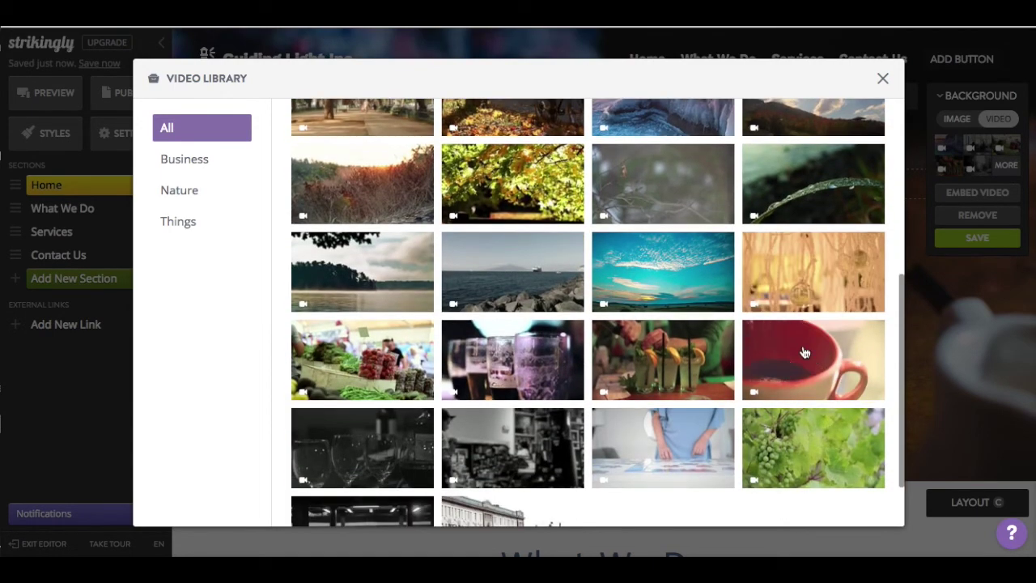
click(804, 352)
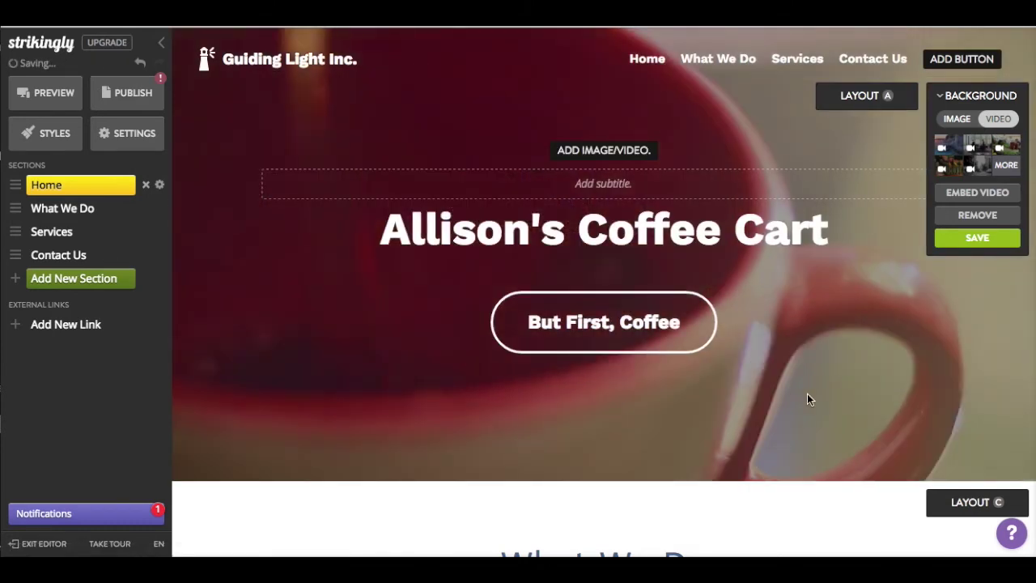
Save the red coffee cup video as the Home hero's background
scroll(807, 393, down, 1)
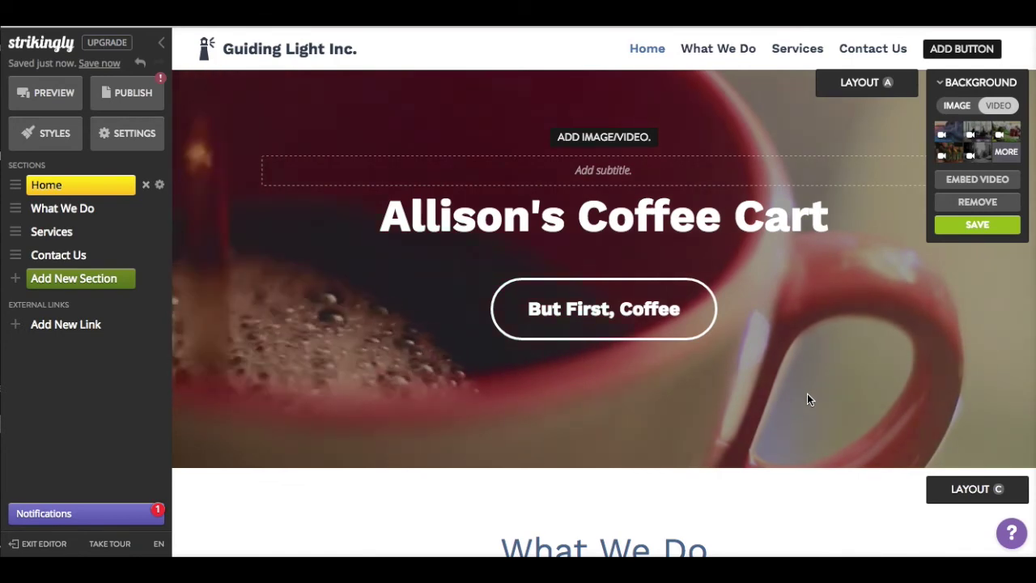
click(977, 227)
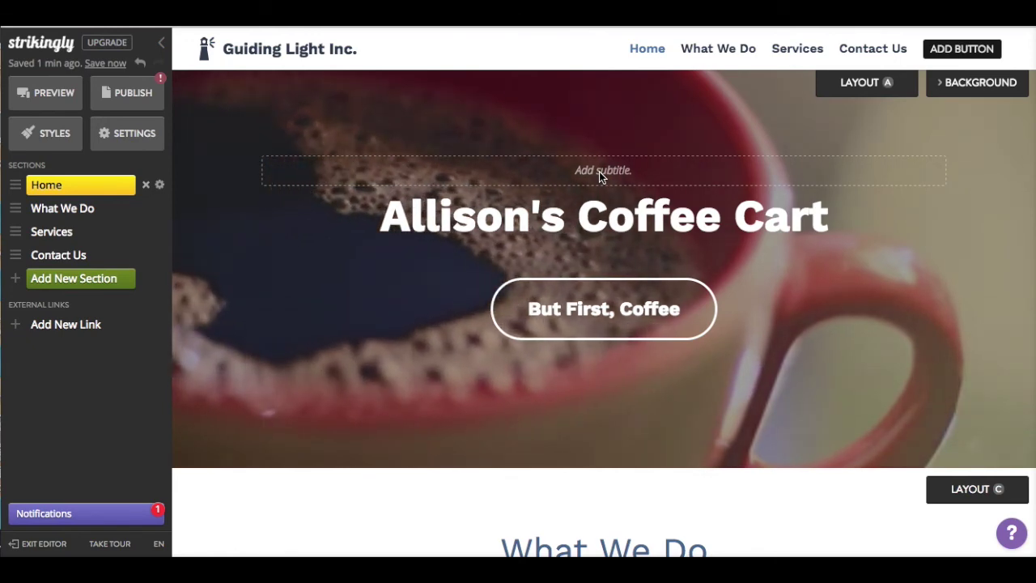
Browse the available site templates under Styles without changing the template
click(51, 134)
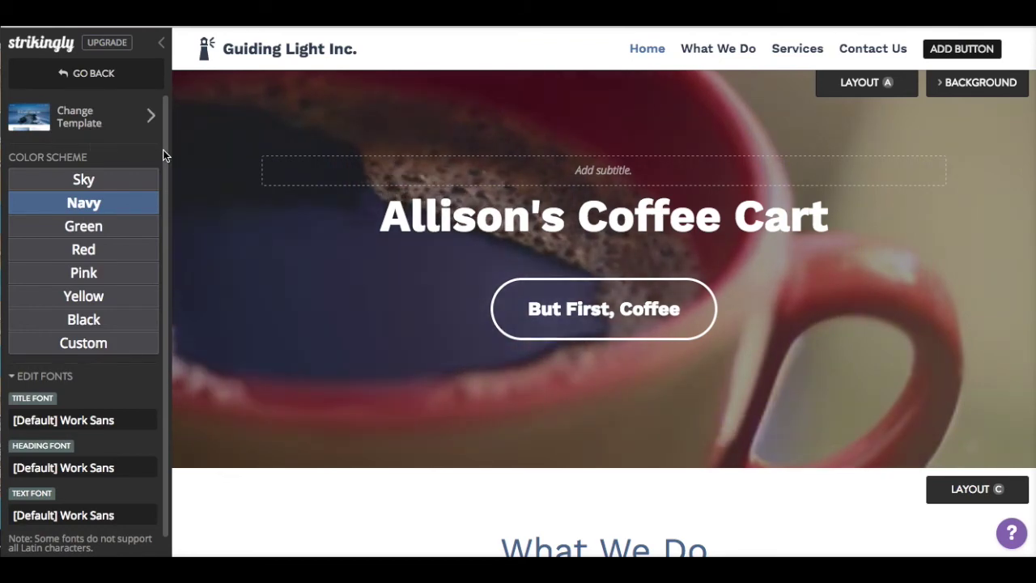
click(100, 123)
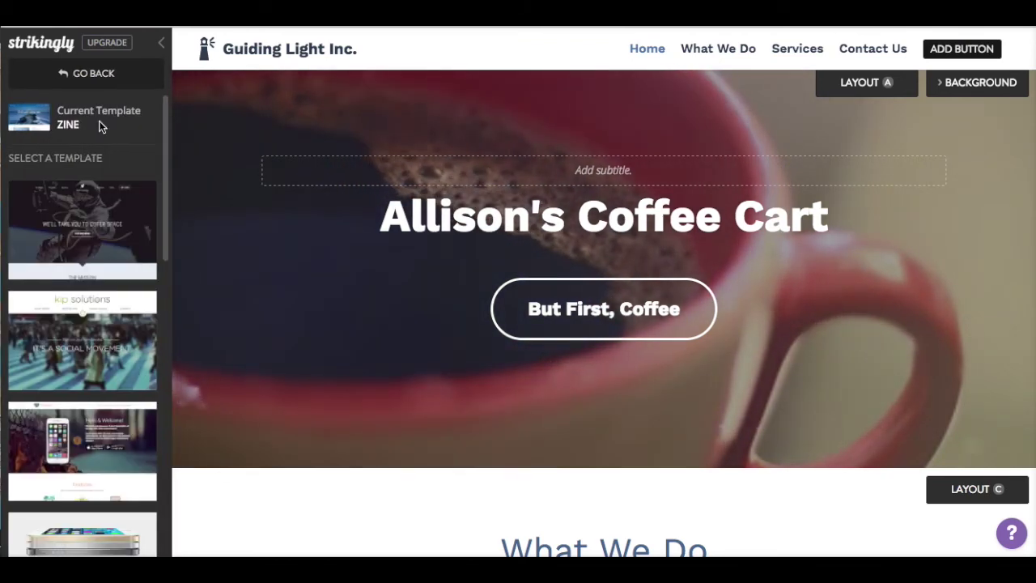
scroll(77, 249, down, 5)
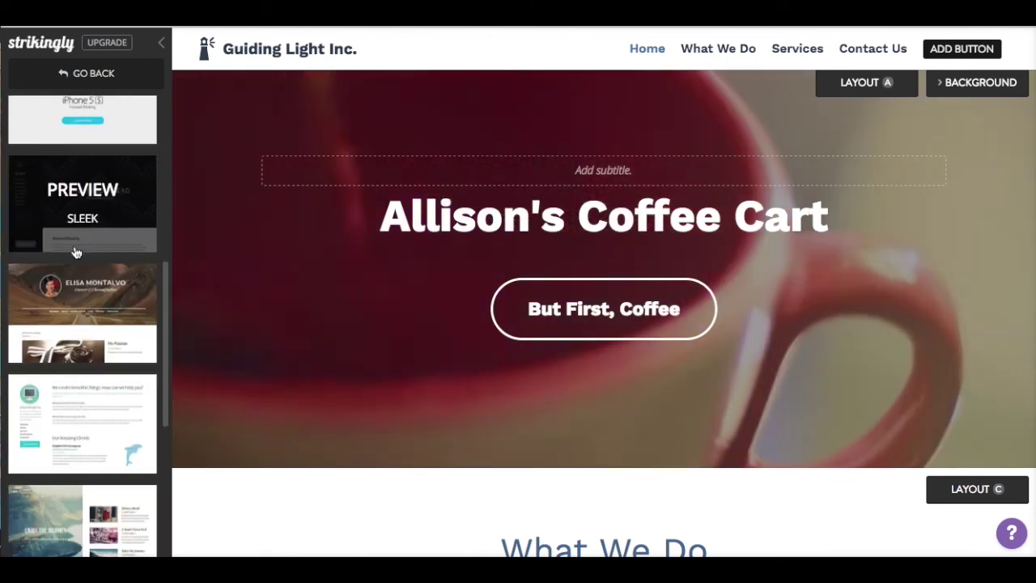
scroll(77, 253, up, 3)
scroll(77, 253, up, 2)
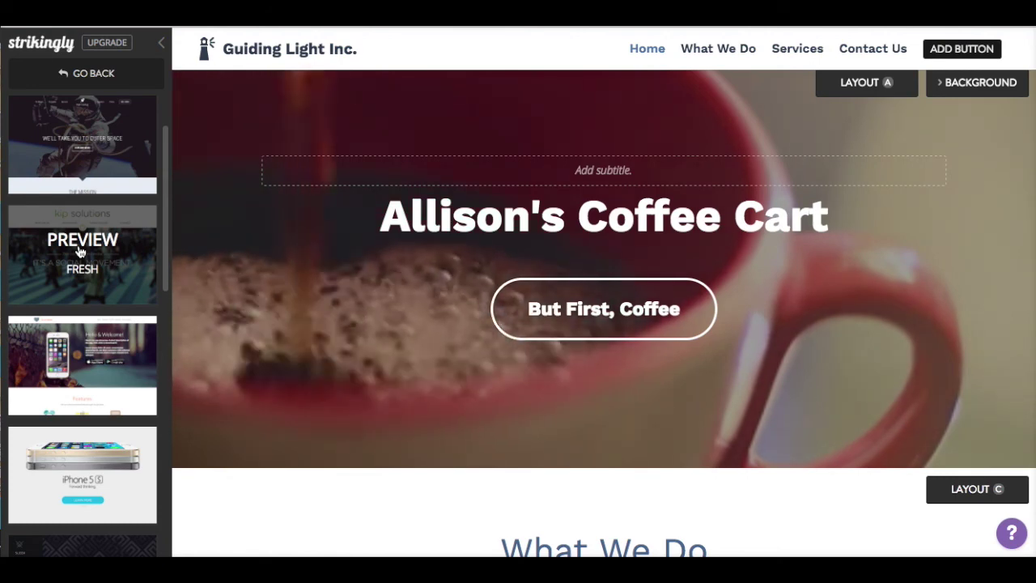
Look over the colour schemes and fonts, then bring up the site Settings on Basic Information
click(87, 78)
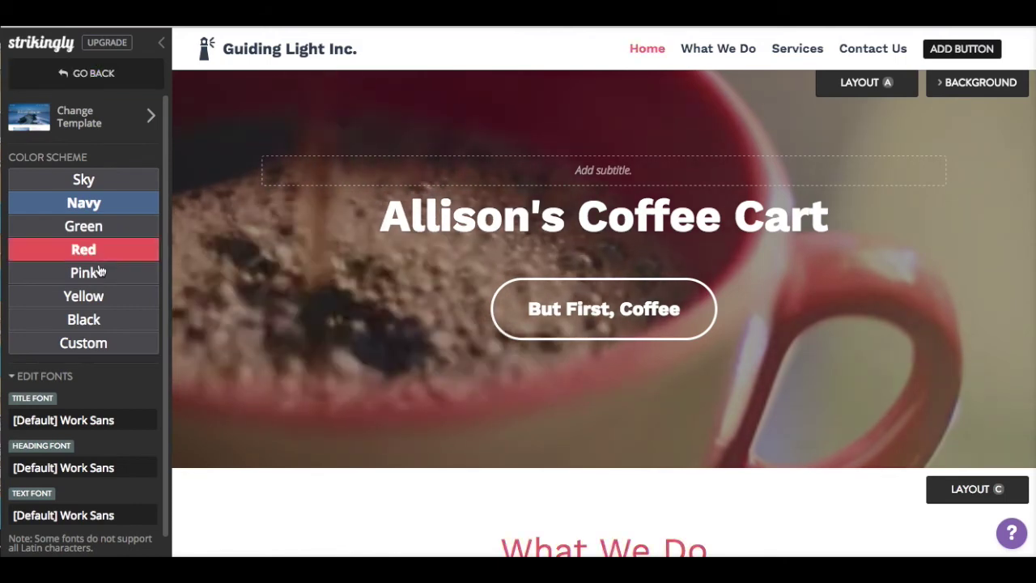
scroll(97, 271, down, 1)
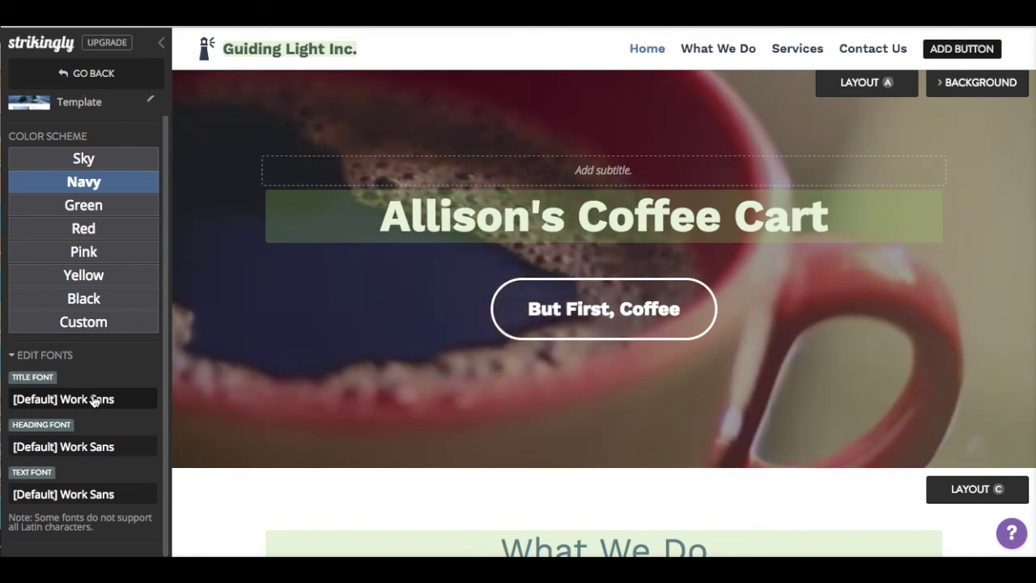
click(85, 74)
click(125, 138)
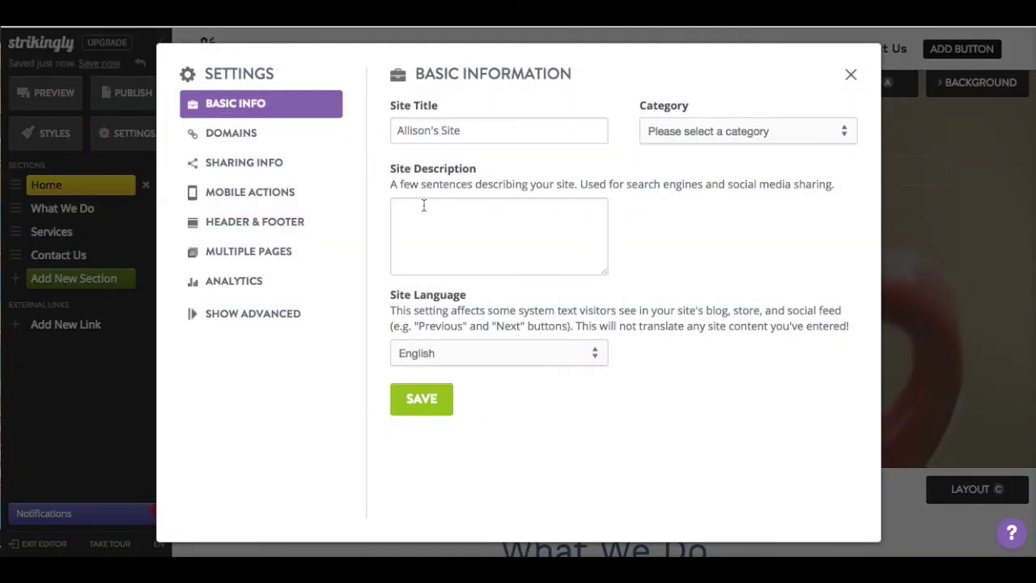
Leave the site Category unset and view the Domain page with the default Strikingly.com URL
click(693, 139)
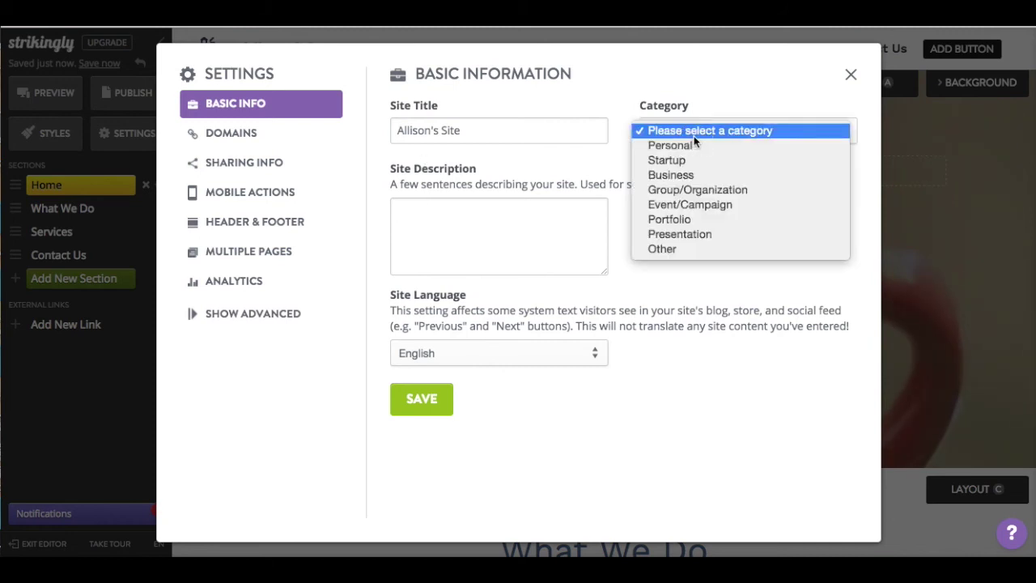
click(695, 119)
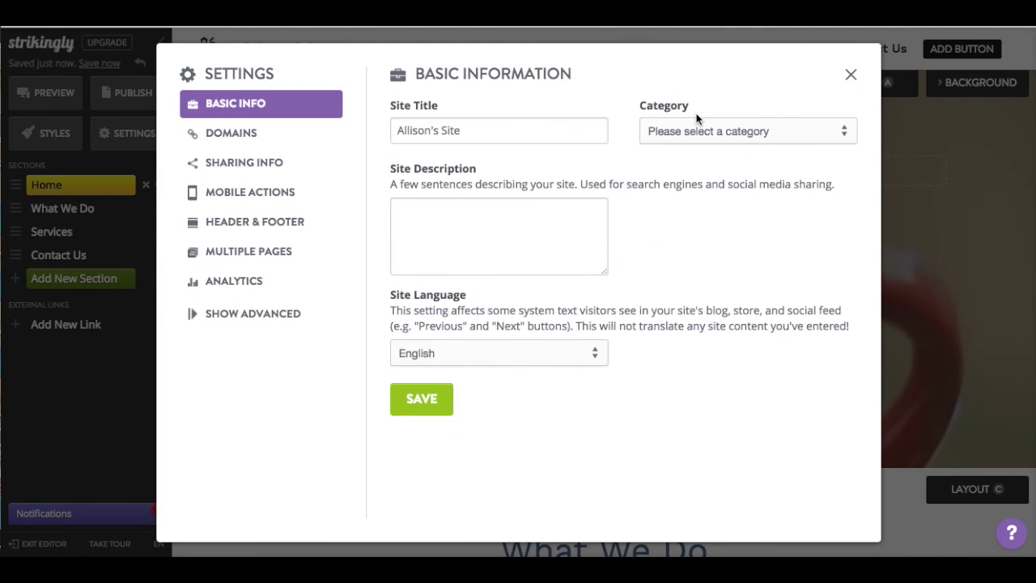
click(241, 136)
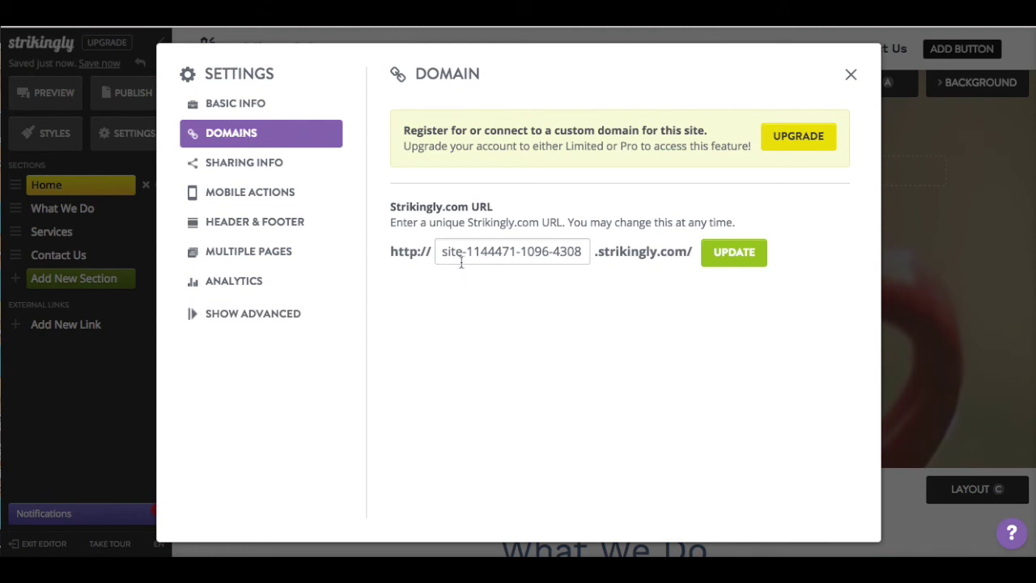
Replace the site's Strikingly.com URL with 'coffeecart' and update it
drag(439, 257, 464, 251)
drag(584, 252, 418, 250)
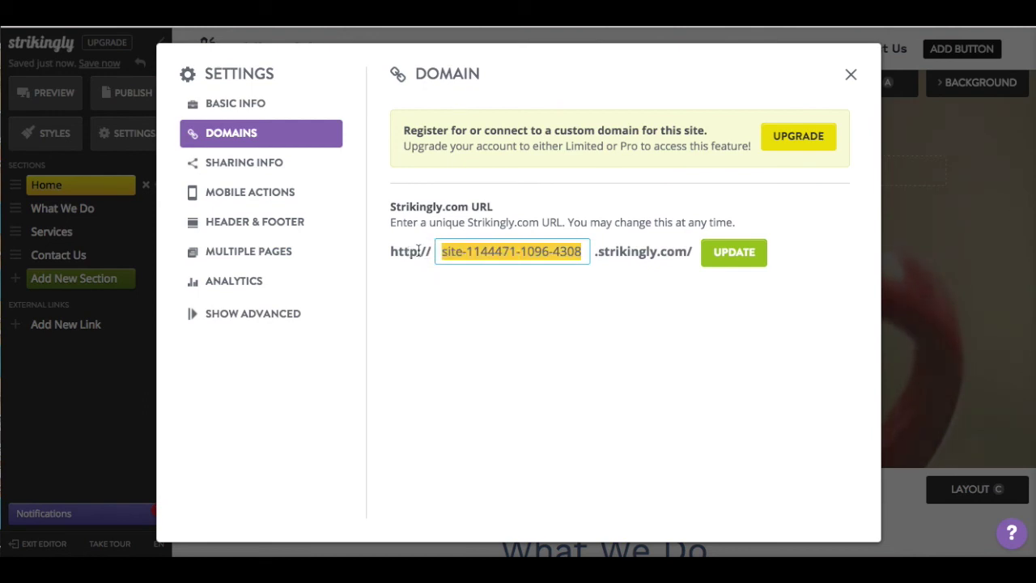
text(coffeecart)
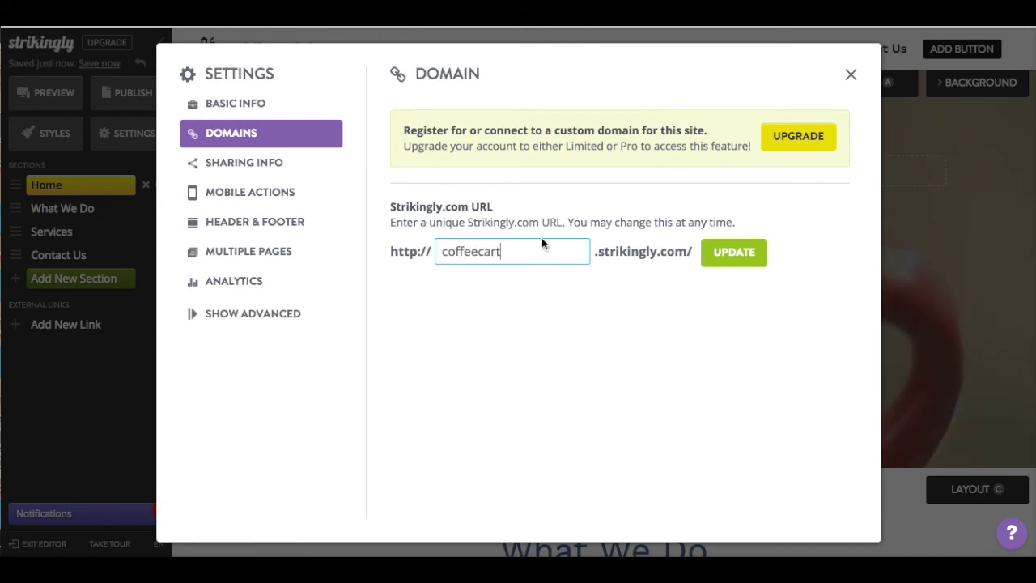
click(743, 249)
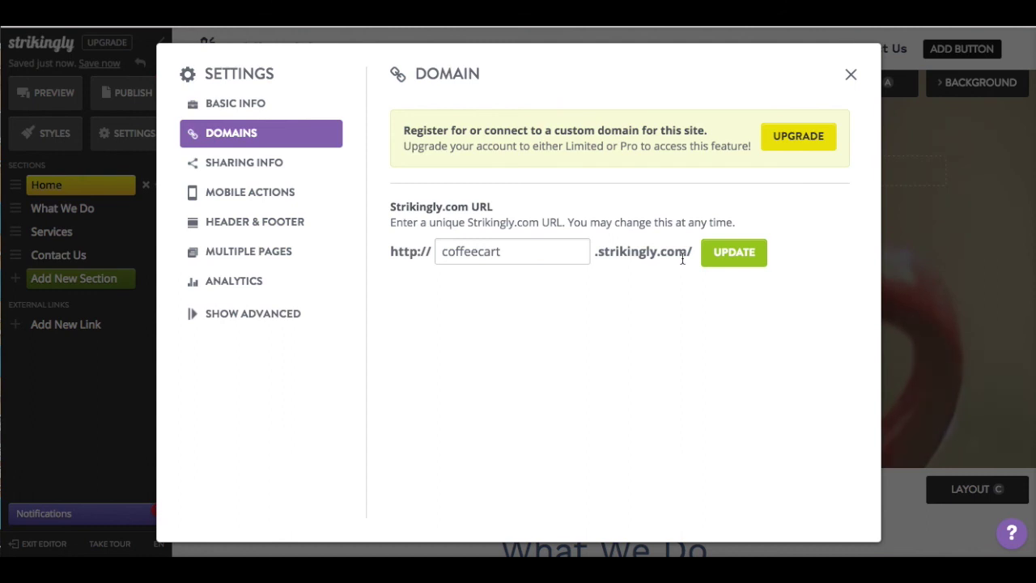
Highlight the .strikingly.com/ suffix, then close Settings and return to the page editor
drag(693, 252, 595, 248)
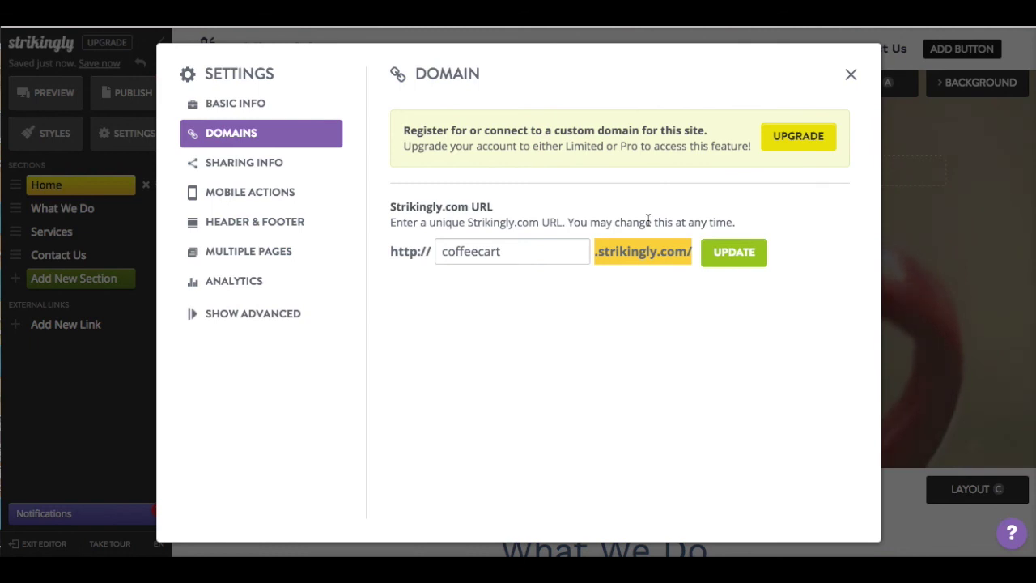
click(636, 293)
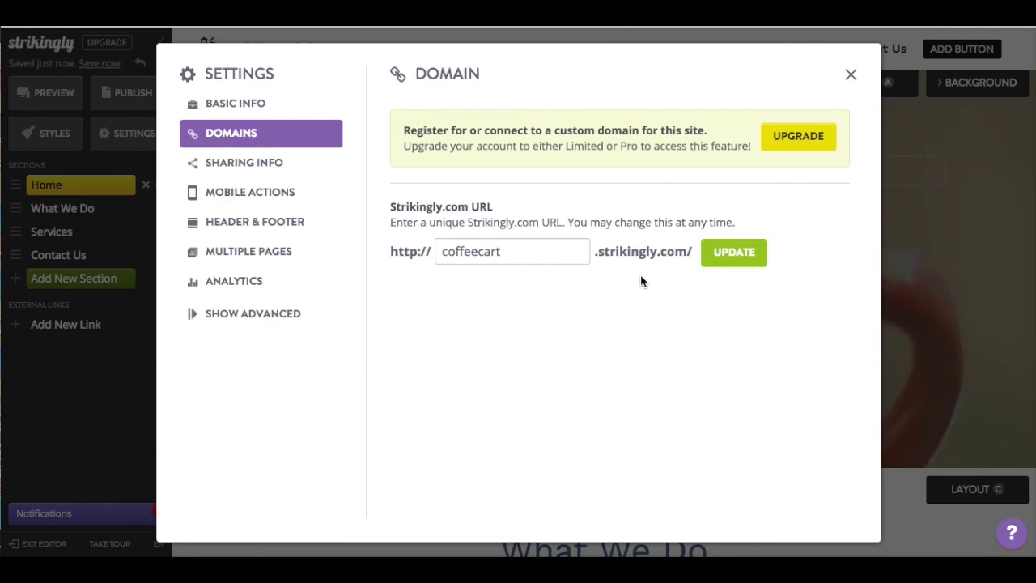
click(851, 73)
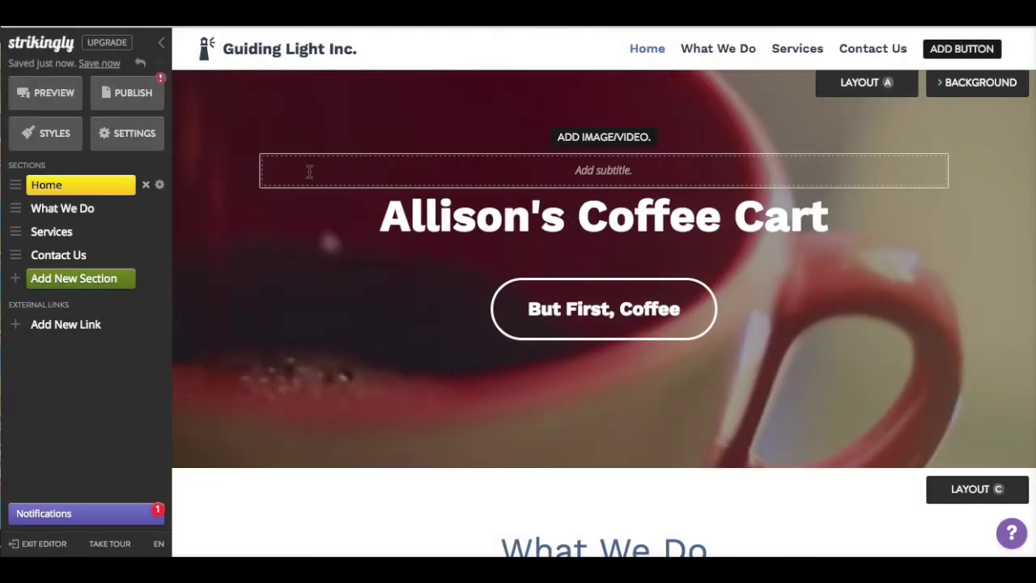